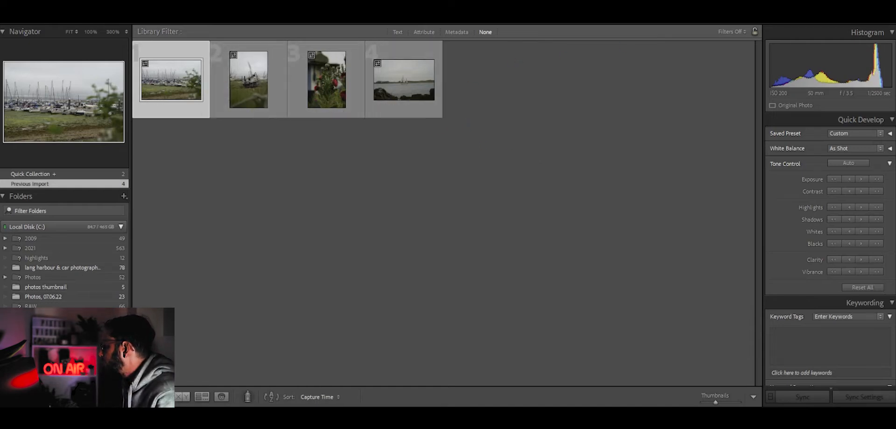
# Open the imported photos for developing and look through all four, returning to the marina shot
pyautogui.press('d')
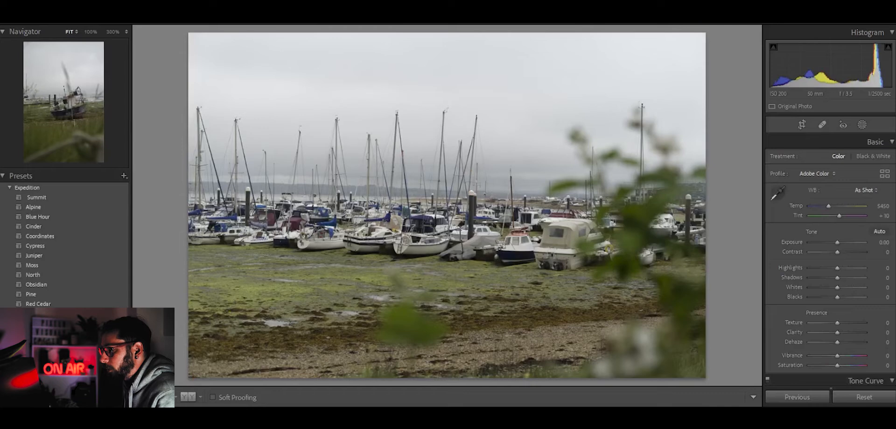
pyautogui.press('Right')
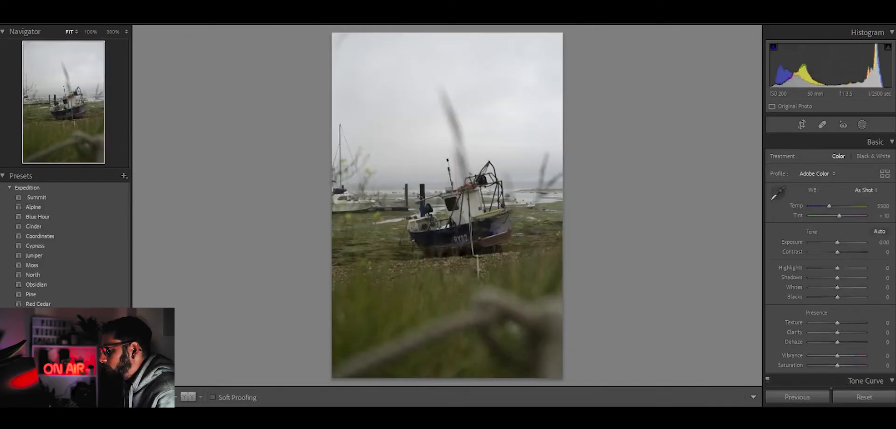
pyautogui.press('Right')
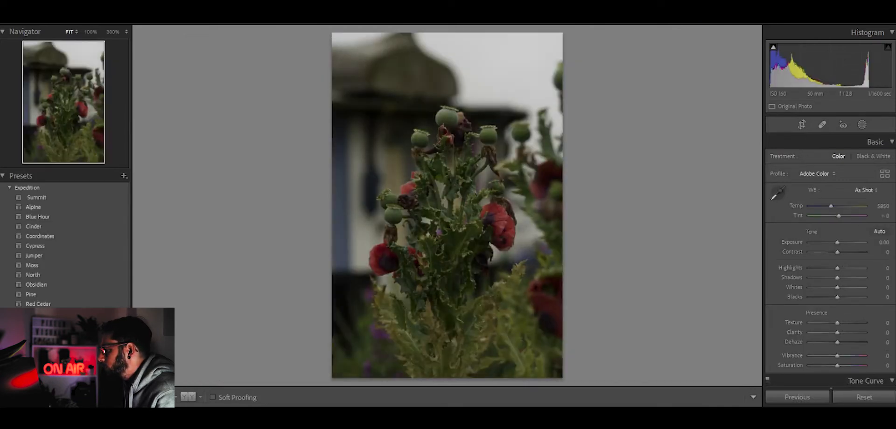
pyautogui.press('Right')
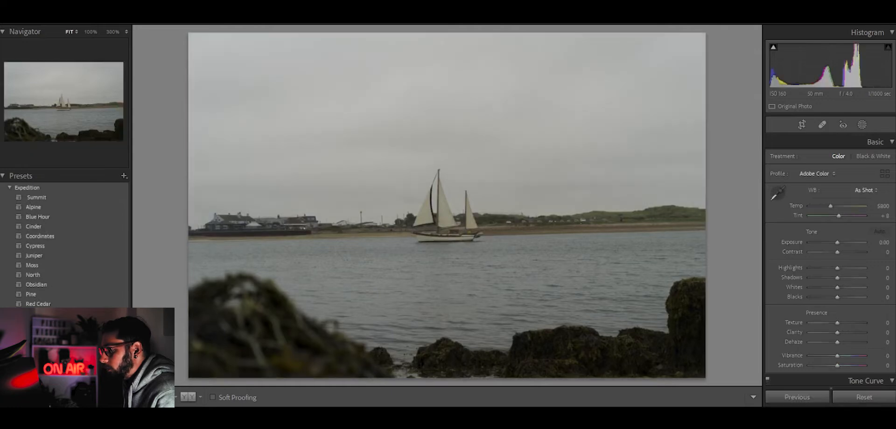
pyautogui.press('Right')
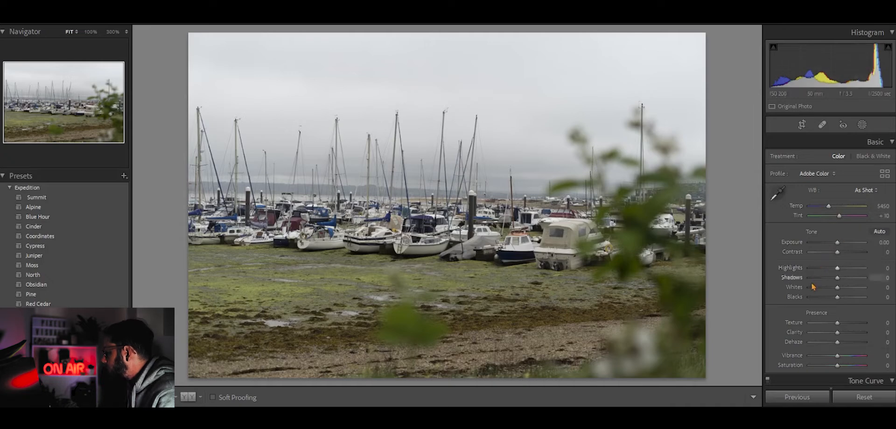
# Examine the basic tone, Tone Curve, HSL and Color Grading adjustments available for the marina photo
pyautogui.scroll(-3, 811, 297)
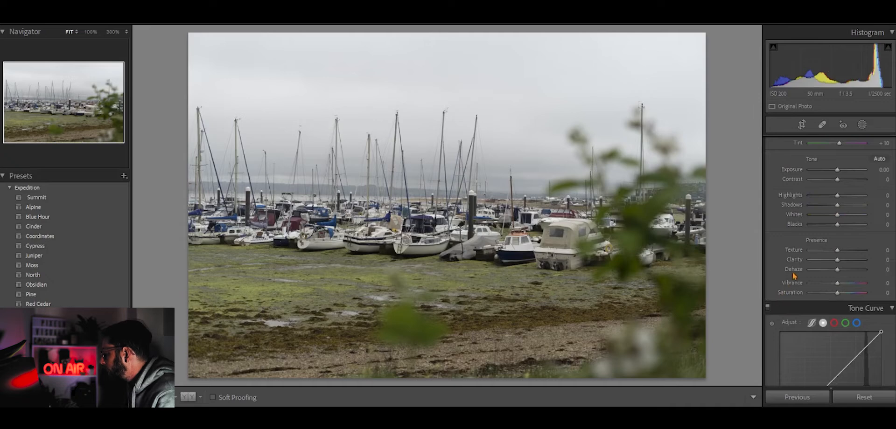
pyautogui.scroll(-6, 793, 294)
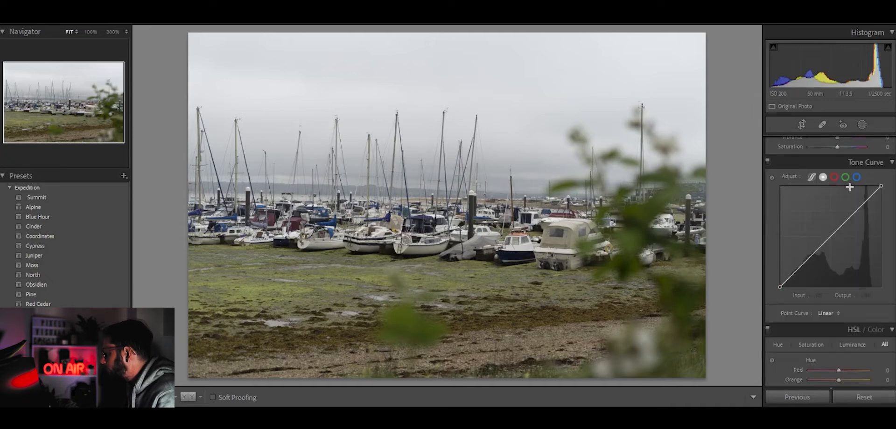
pyautogui.scroll(-6, 773, 281)
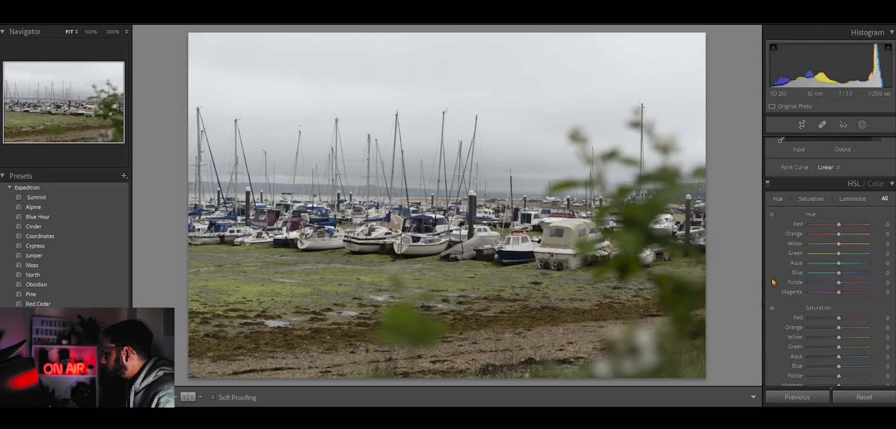
pyautogui.scroll(-6, 784, 259)
pyautogui.scroll(3, 785, 256)
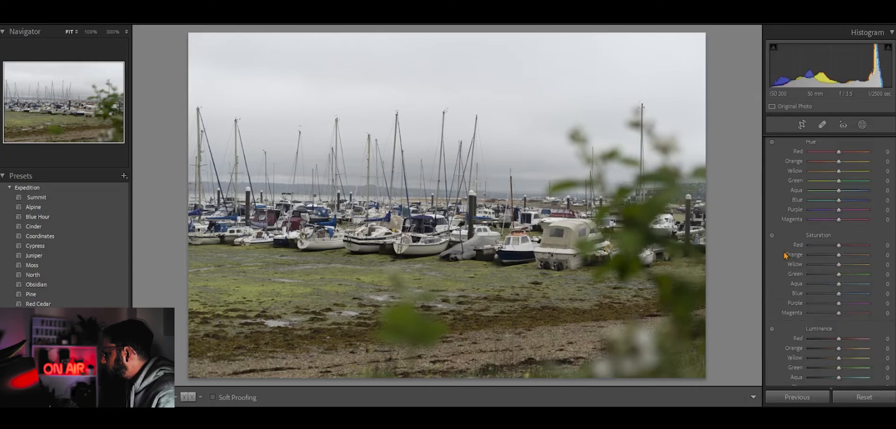
pyautogui.scroll(-4, 786, 256)
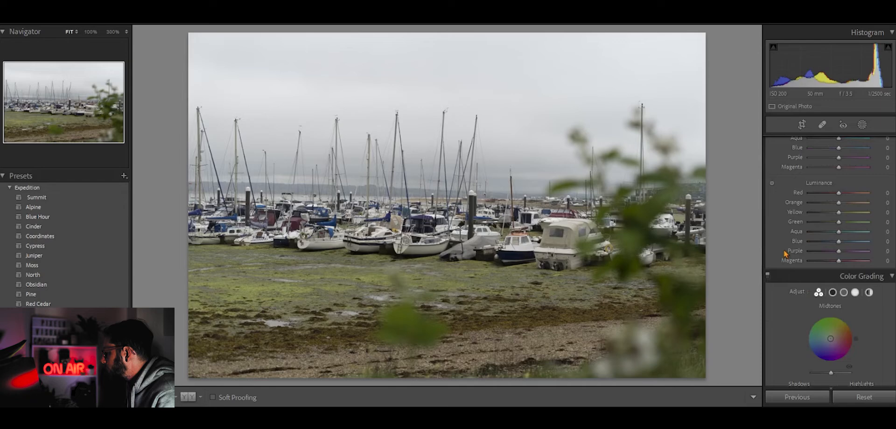
pyautogui.scroll(6, 800, 180)
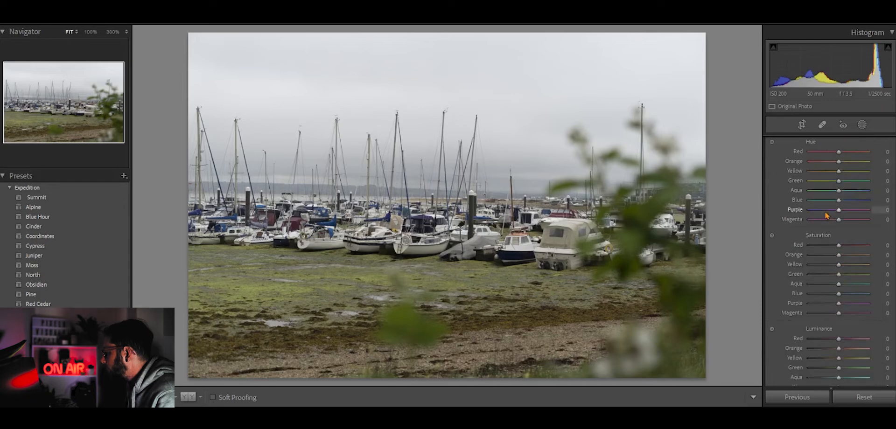
pyautogui.scroll(-3, 826, 215)
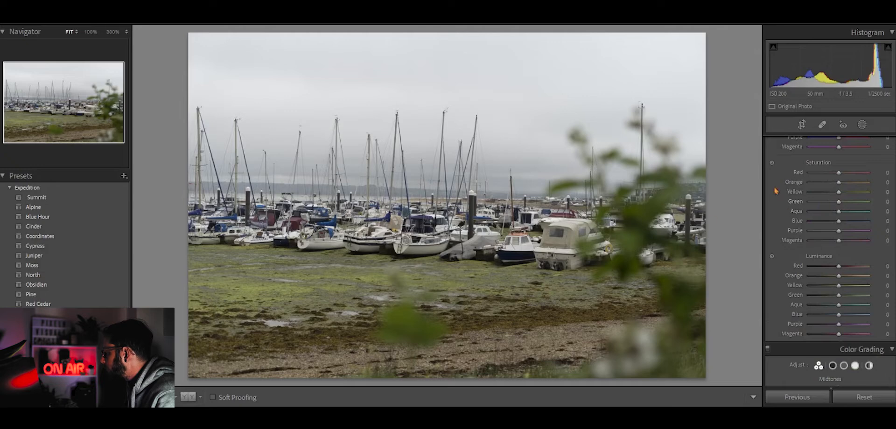
pyautogui.moveTo(840, 203); pyautogui.dragTo(853, 213)
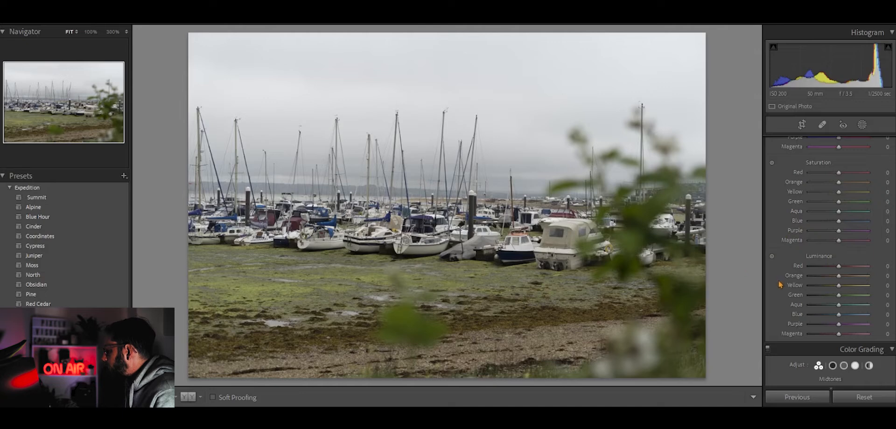
pyautogui.scroll(10, 781, 285)
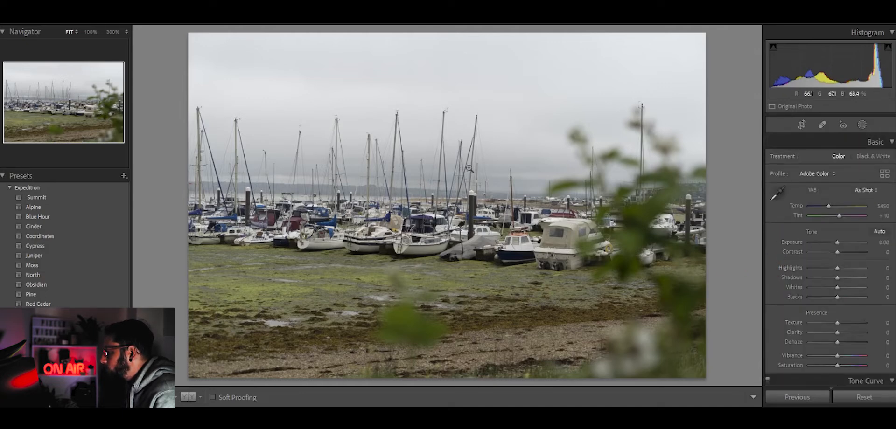
# Add a linear gradient mask from the top of the sky down to the boats, with Exposure -0.64 and Contrast 9
pyautogui.click(863, 125)
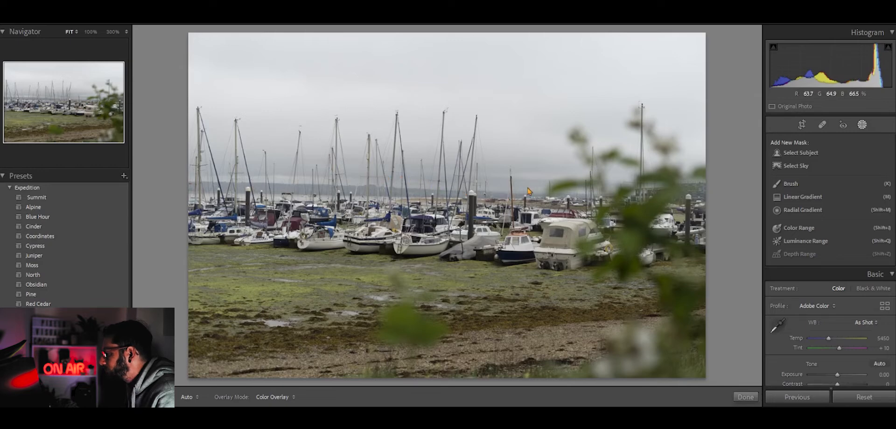
pyautogui.click(797, 201)
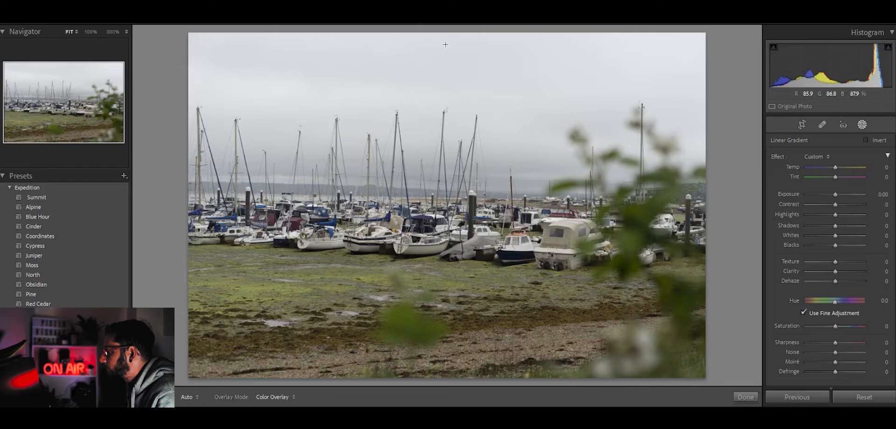
pyautogui.moveTo(445, 45); pyautogui.dragTo(431, 243)
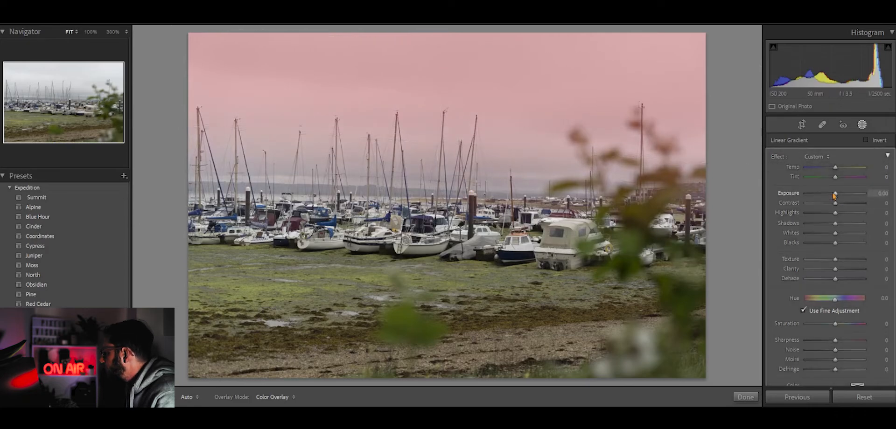
pyautogui.moveTo(833, 194); pyautogui.dragTo(832, 197)
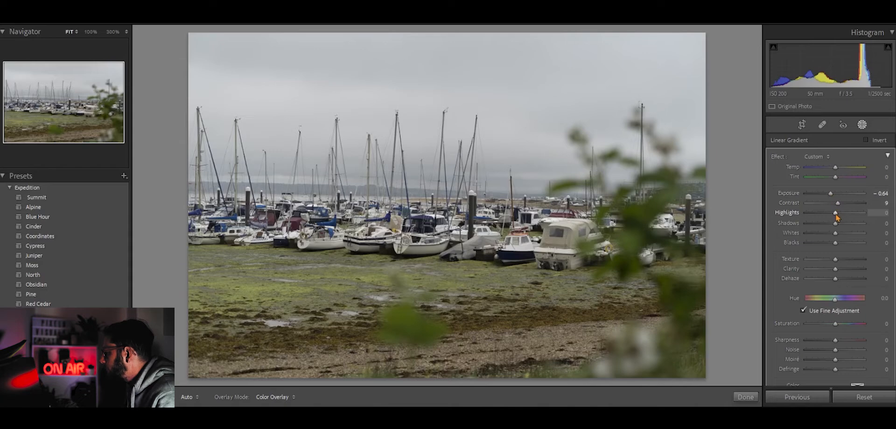
# Set the sky gradient's Highlights to -83, Shadows -38, Whites -14, Blacks -13, Dehaze -78 and Saturation 8, and close the masking tool
pyautogui.scroll(-3, 826, 220)
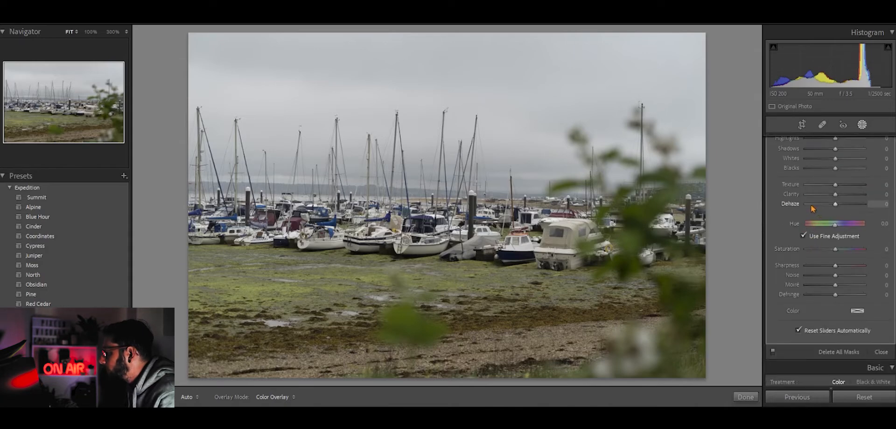
pyautogui.scroll(3, 817, 215)
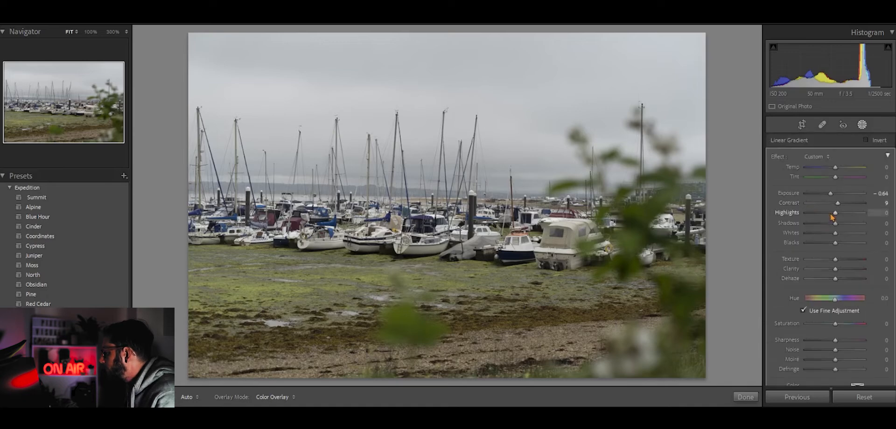
pyautogui.moveTo(836, 215); pyautogui.dragTo(812, 218)
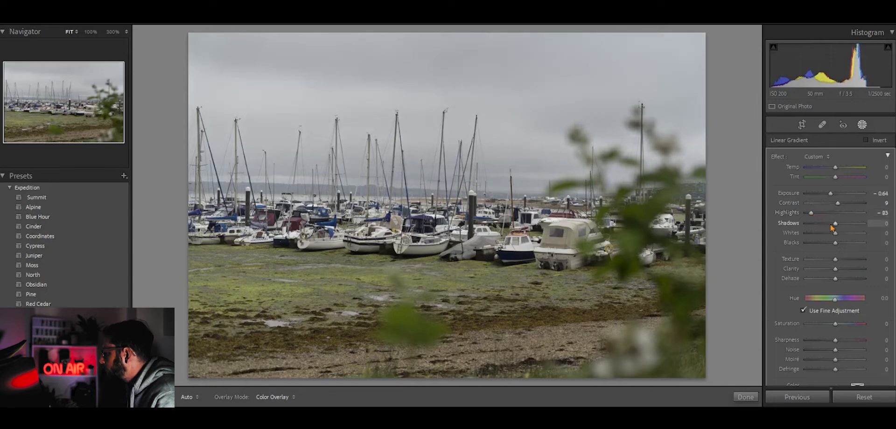
pyautogui.moveTo(835, 224); pyautogui.dragTo(828, 224)
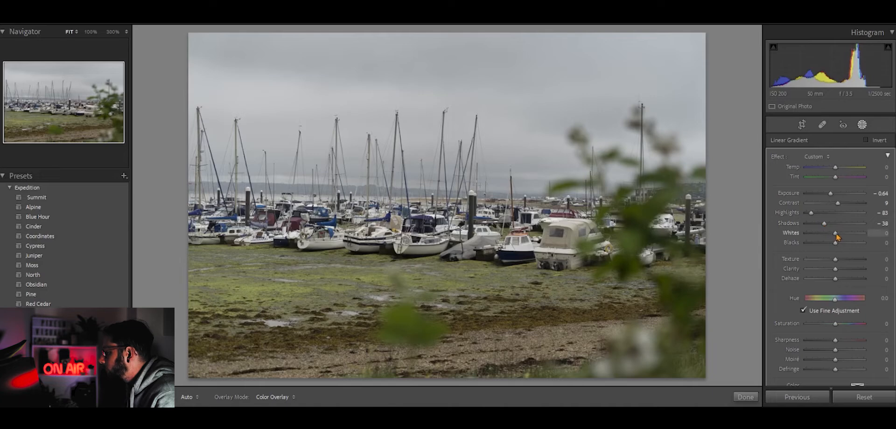
pyautogui.moveTo(836, 236); pyautogui.dragTo(832, 237)
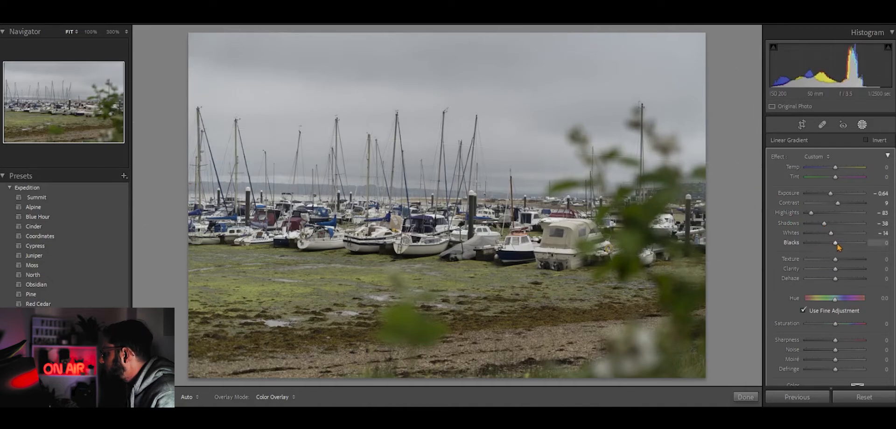
pyautogui.moveTo(837, 245); pyautogui.dragTo(832, 244)
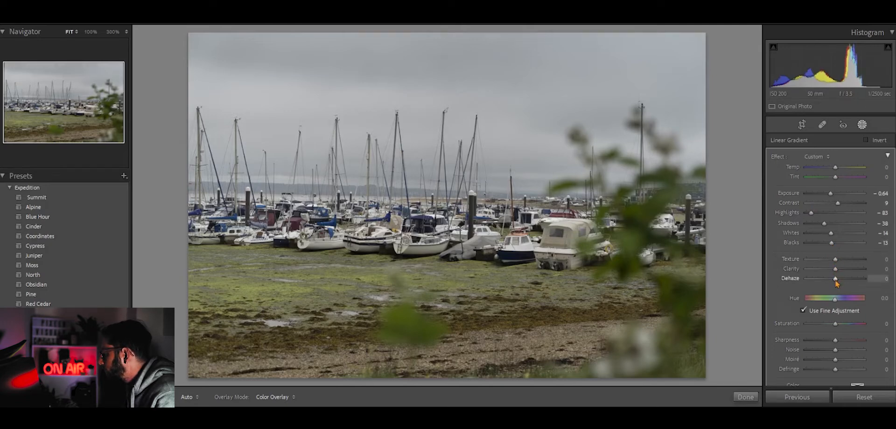
pyautogui.moveTo(835, 280); pyautogui.dragTo(814, 282)
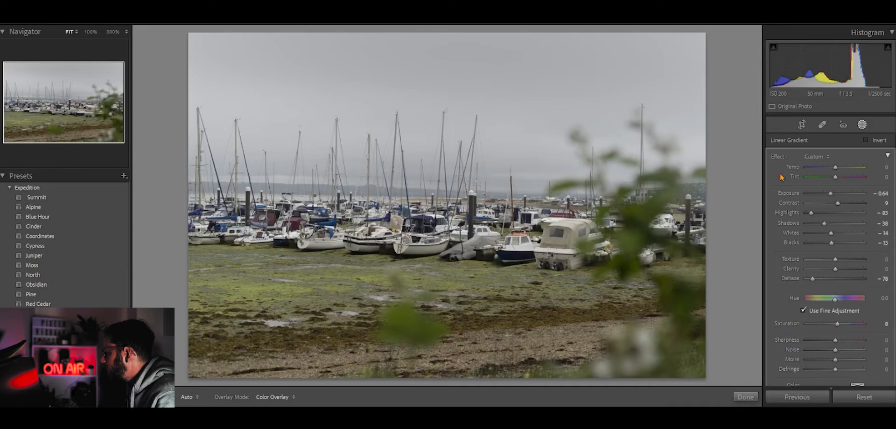
pyautogui.click(863, 126)
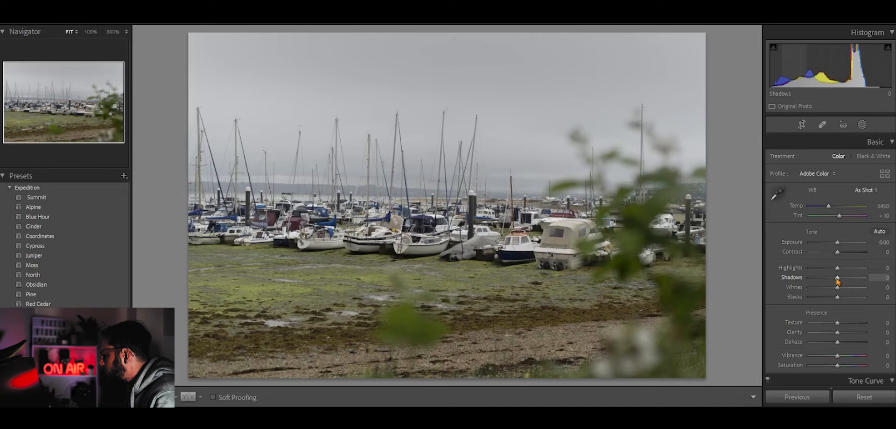
# Set the whole photo's Highlights to -21, Contrast +9, Shadows -18, Whites +4, Blacks -18 and Texture +4
pyautogui.moveTo(838, 269); pyautogui.dragTo(840, 253)
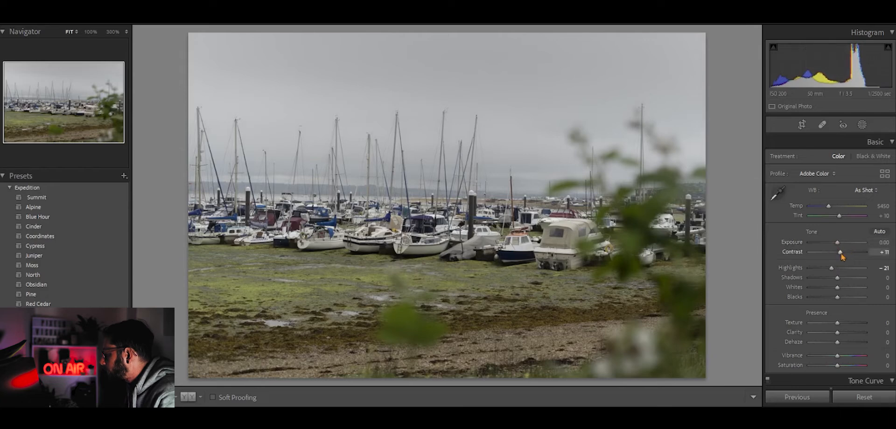
pyautogui.moveTo(850, 254)
pyautogui.mouseDown()
pyautogui.moveTo(866, 259)
pyautogui.moveTo(842, 255)
pyautogui.mouseUp()
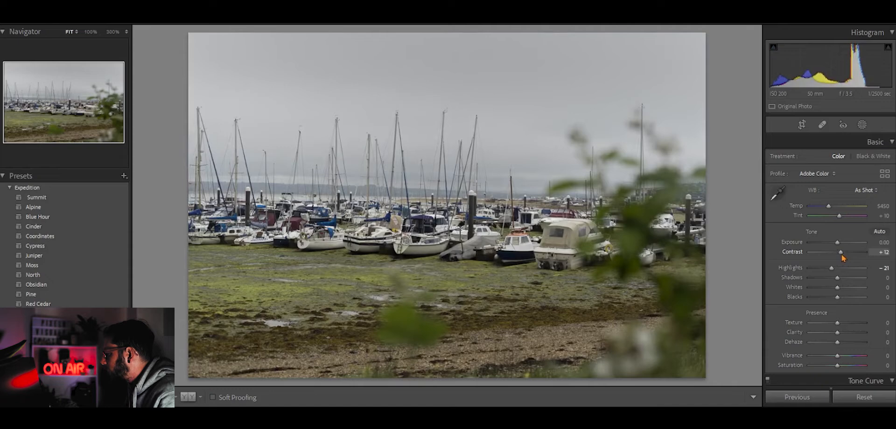
pyautogui.moveTo(841, 254); pyautogui.dragTo(841, 254)
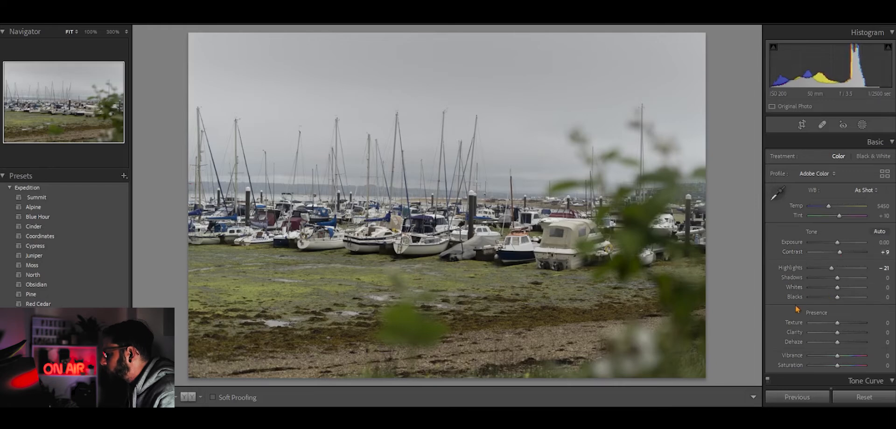
pyautogui.scroll(-3, 788, 310)
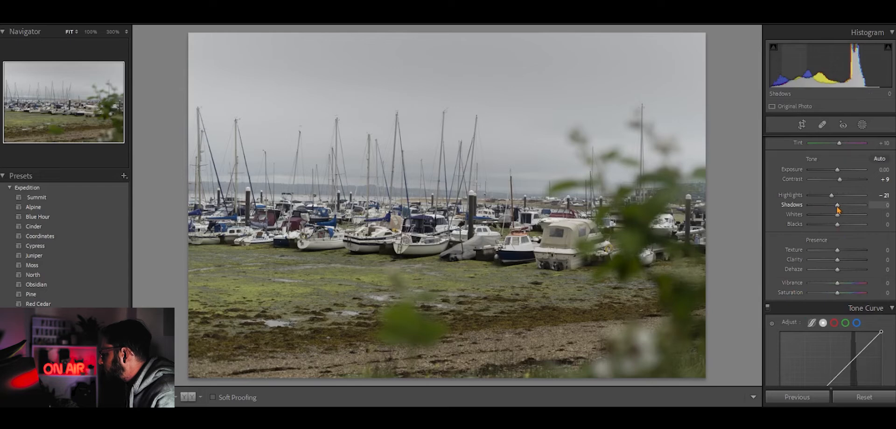
pyautogui.moveTo(838, 207); pyautogui.dragTo(833, 209)
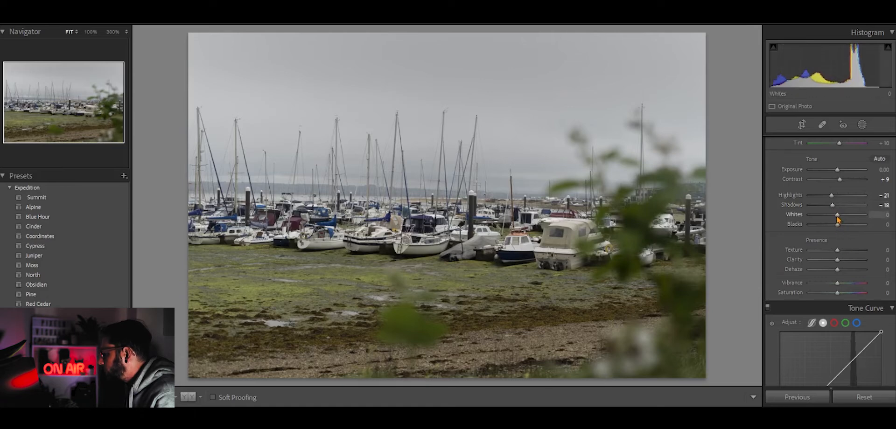
pyautogui.moveTo(839, 219); pyautogui.dragTo(839, 219)
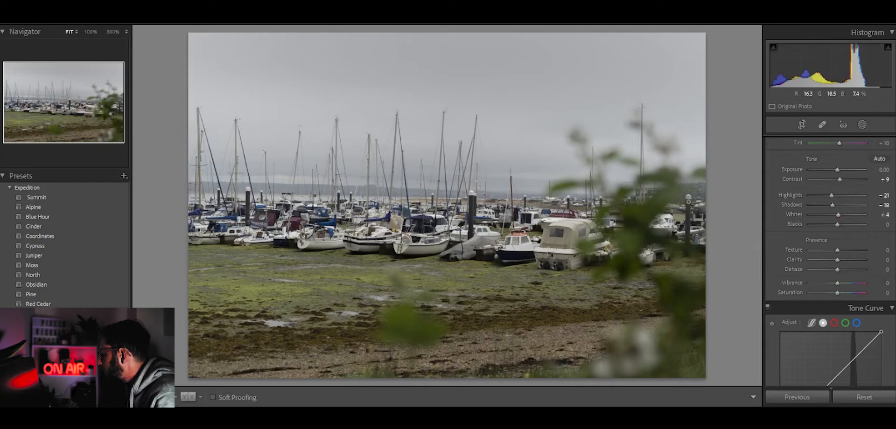
pyautogui.moveTo(838, 225); pyautogui.dragTo(834, 226)
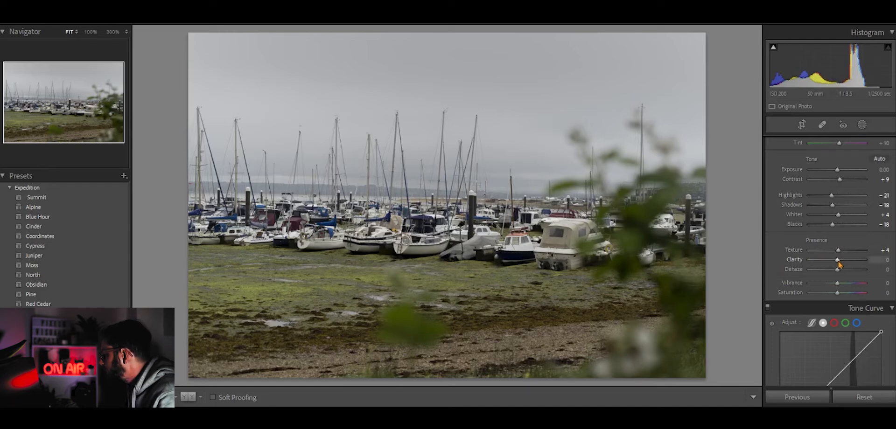
# Set the whole photo's Clarity to +11, Dehaze +4, Vibrance +9 and Saturation -9
pyautogui.moveTo(838, 264); pyautogui.dragTo(842, 265)
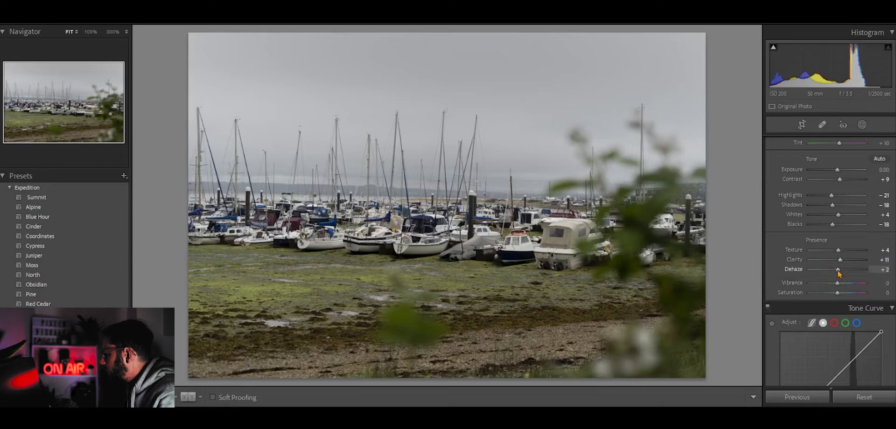
pyautogui.moveTo(839, 272); pyautogui.dragTo(840, 271)
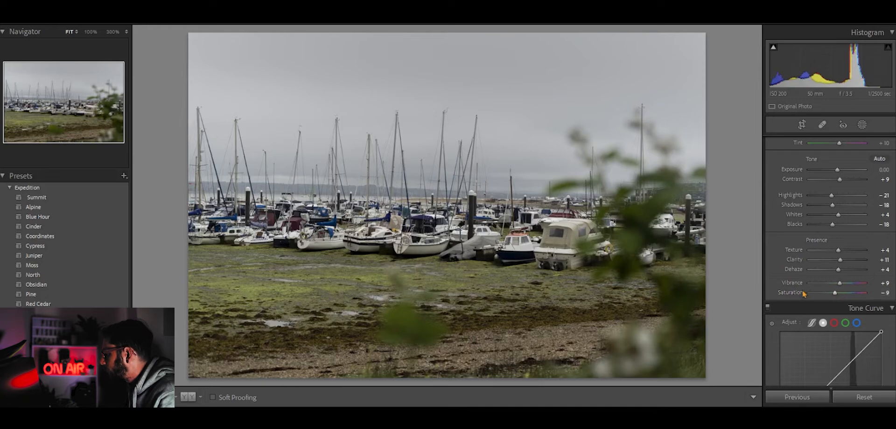
# Add a midtone point to the main tone curve and position it at about input 129, output 126
pyautogui.scroll(-3, 781, 294)
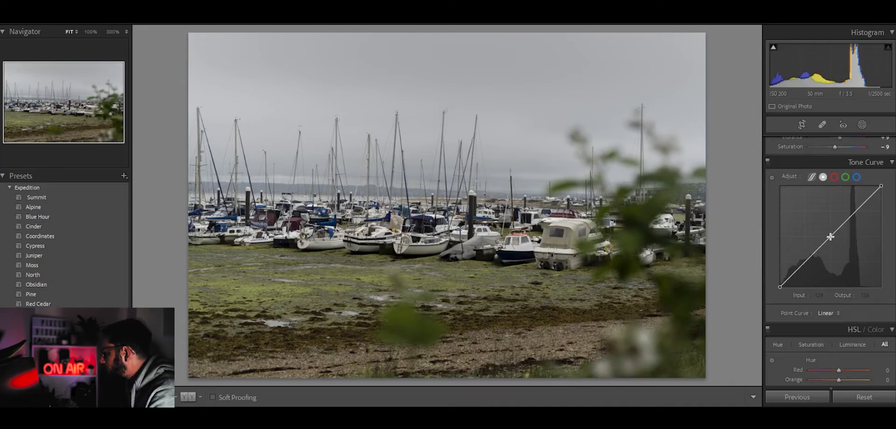
pyautogui.click(830, 237)
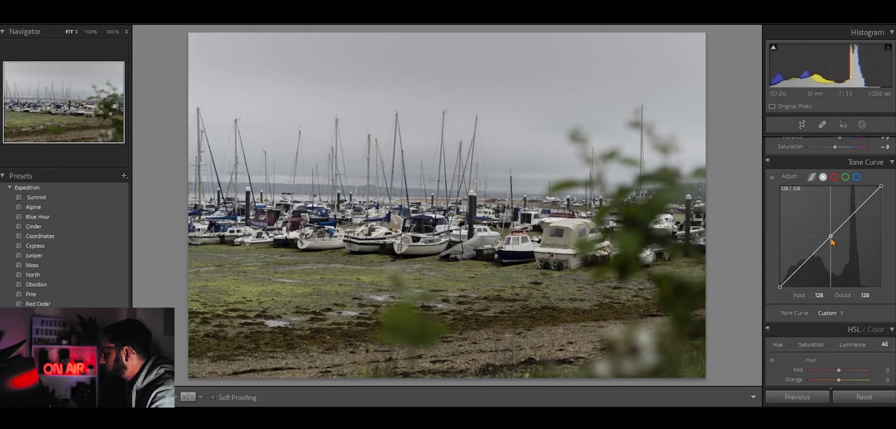
pyautogui.moveTo(832, 239); pyautogui.dragTo(834, 243)
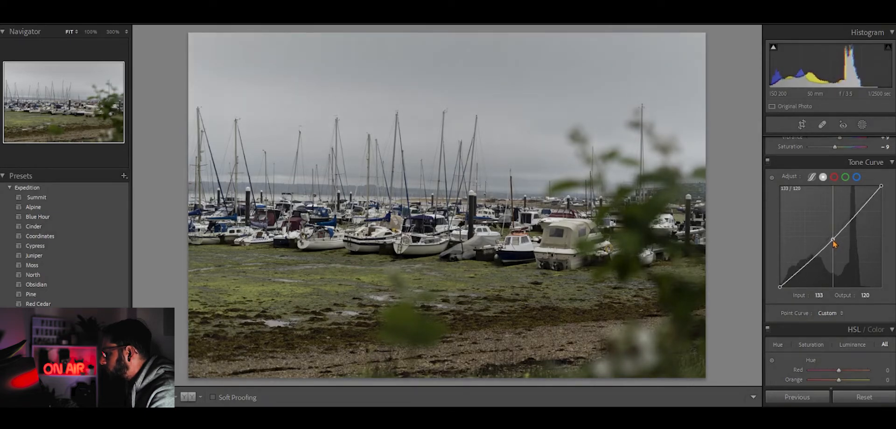
pyautogui.moveTo(834, 241); pyautogui.dragTo(832, 239)
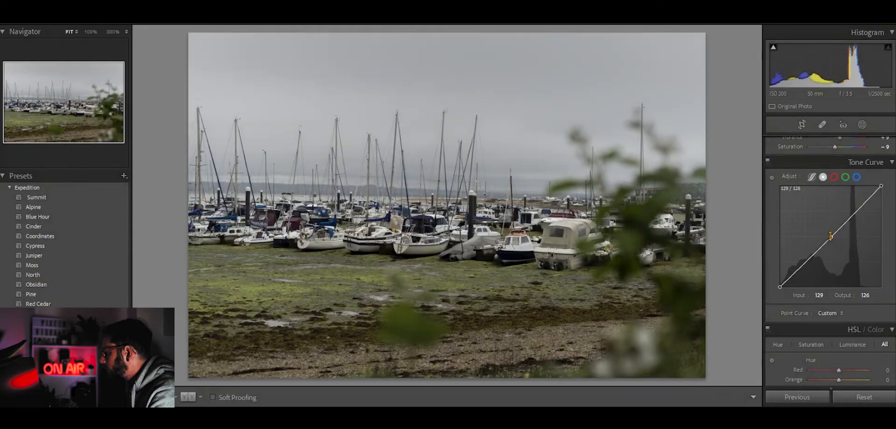
# Raise the main curve's highlights to input 189, output 198, lower the white point to output 230, dip the shadows and lift the black point to 14
pyautogui.click(858, 211)
pyautogui.moveTo(859, 214); pyautogui.dragTo(857, 213)
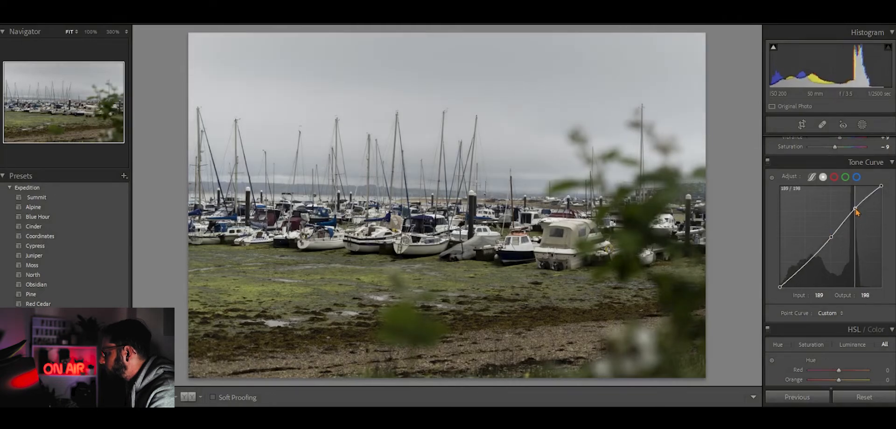
pyautogui.moveTo(884, 186); pyautogui.dragTo(883, 199)
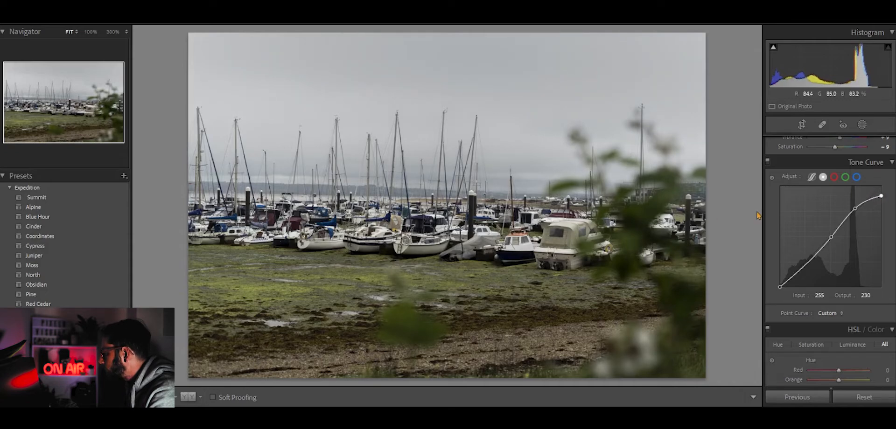
pyautogui.moveTo(805, 267); pyautogui.dragTo(780, 286)
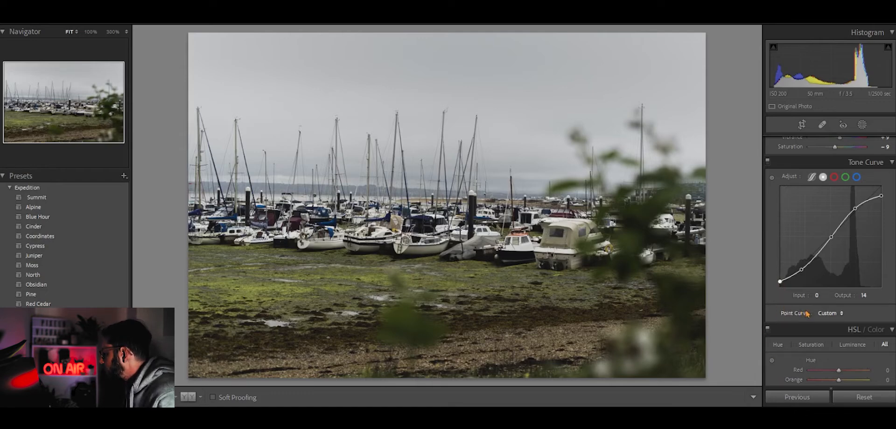
# Shape the red channel curve with a raised midpoint at 123/130, an upper point at 188/189 and a shadow point at 59/61
pyautogui.click(834, 178)
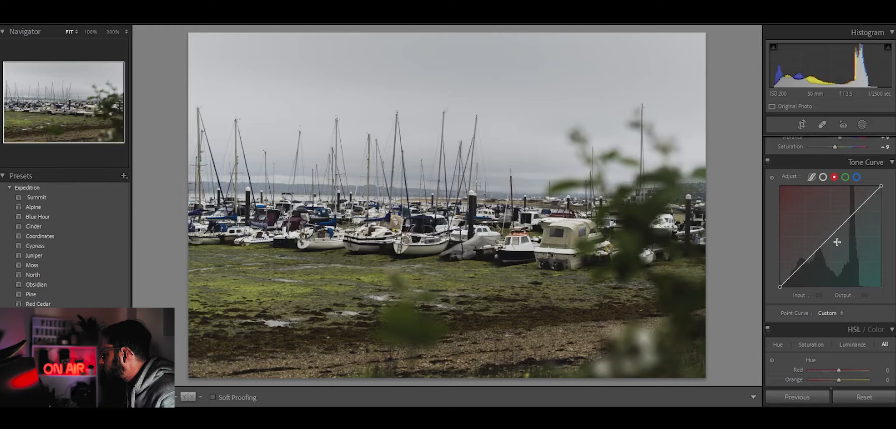
pyautogui.moveTo(831, 237)
pyautogui.mouseDown()
pyautogui.moveTo(826, 230)
pyautogui.moveTo(841, 245)
pyautogui.moveTo(830, 240)
pyautogui.mouseUp()
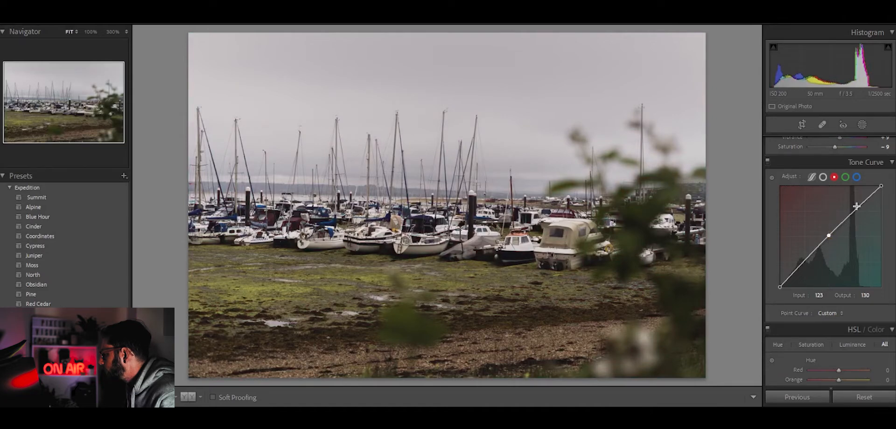
pyautogui.moveTo(852, 210); pyautogui.dragTo(856, 214)
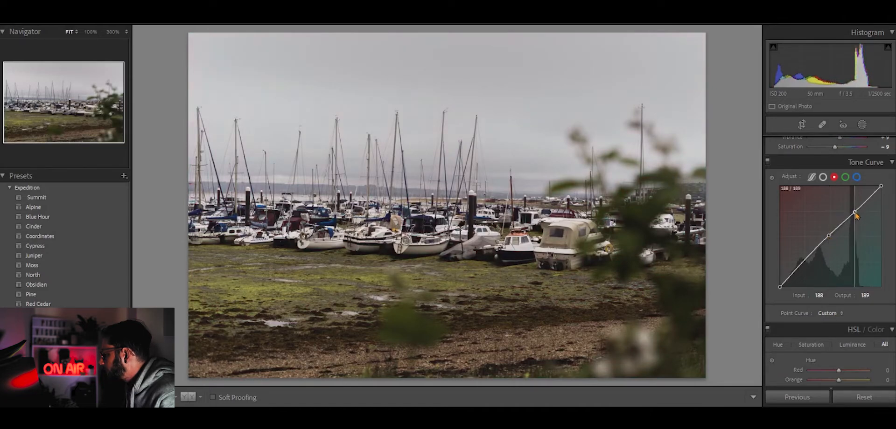
pyautogui.moveTo(803, 266); pyautogui.dragTo(804, 266)
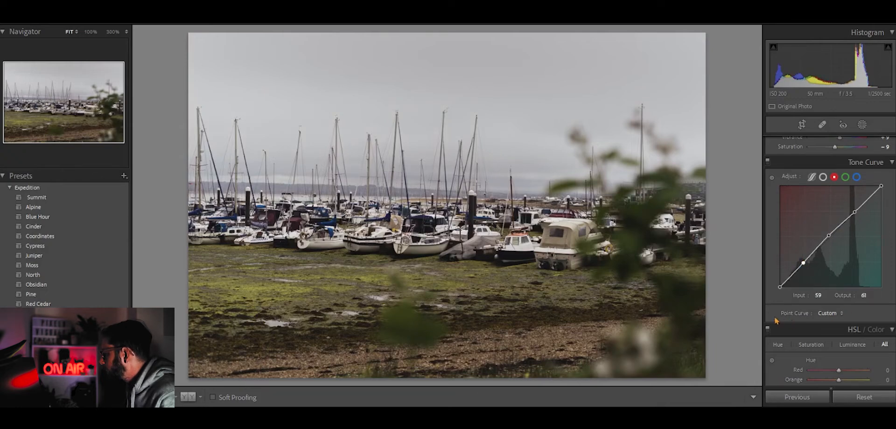
# Try shifting the Blue hue to +100 and +95, and set it back to 0
pyautogui.scroll(-5, 794, 329)
pyautogui.scroll(2, 788, 306)
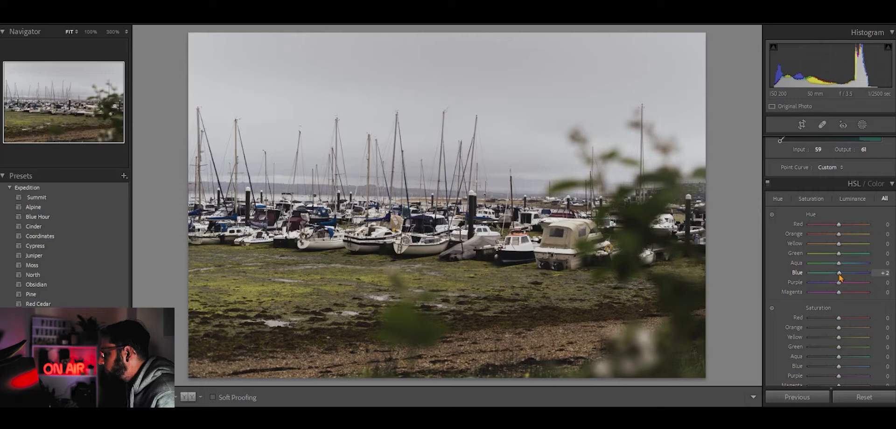
pyautogui.moveTo(841, 277); pyautogui.dragTo(868, 281)
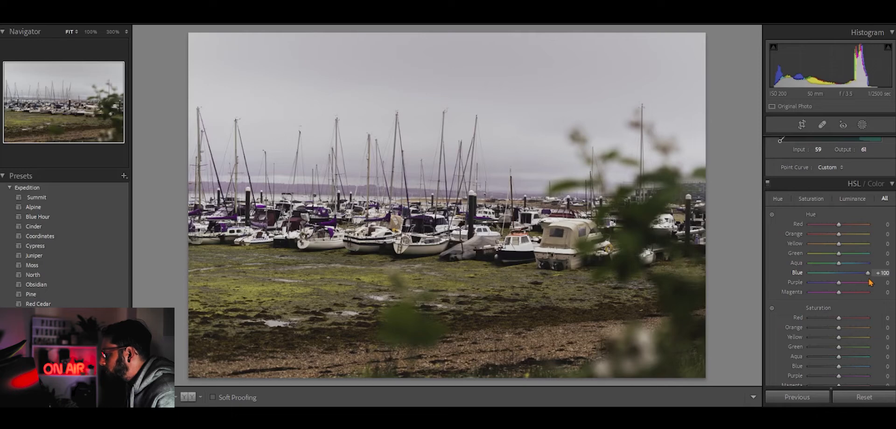
pyautogui.moveTo(869, 279); pyautogui.dragTo(865, 279)
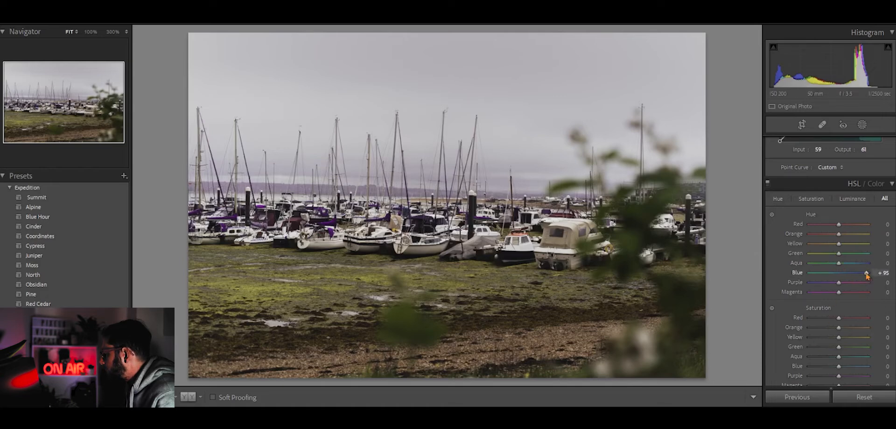
pyautogui.moveTo(852, 273); pyautogui.dragTo(838, 274)
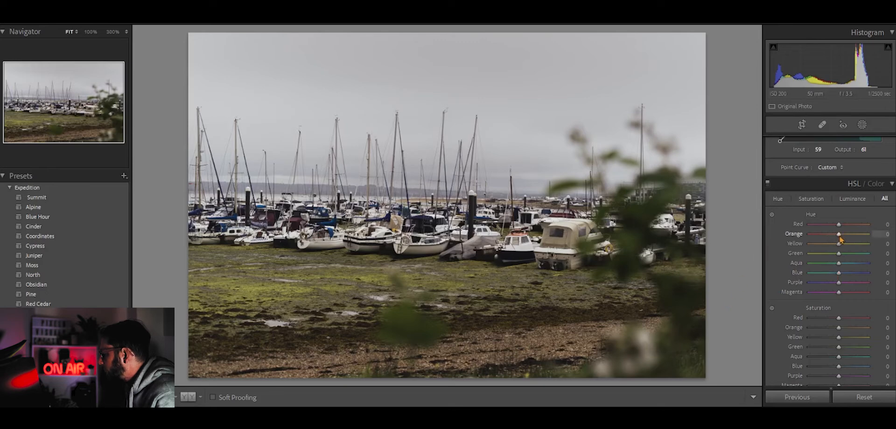
# Set the HSL hues to Orange -27, Yellow -17 and Green -23
pyautogui.moveTo(839, 237); pyautogui.dragTo(832, 237)
pyautogui.moveTo(840, 246); pyautogui.dragTo(833, 246)
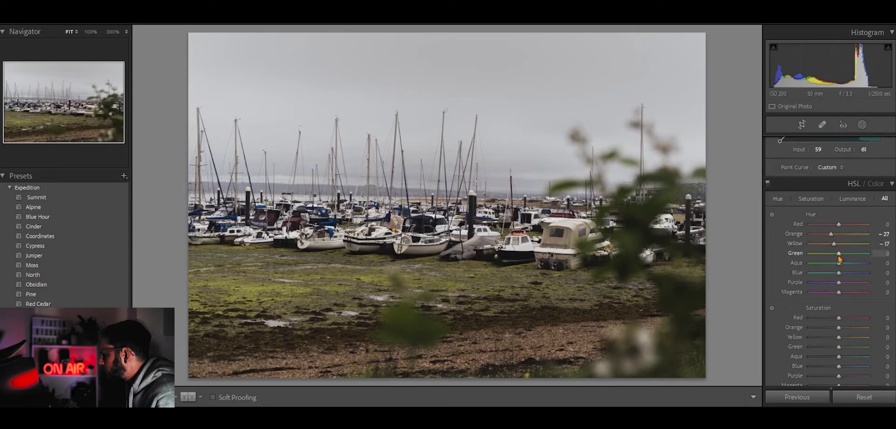
pyautogui.moveTo(838, 258); pyautogui.dragTo(811, 260)
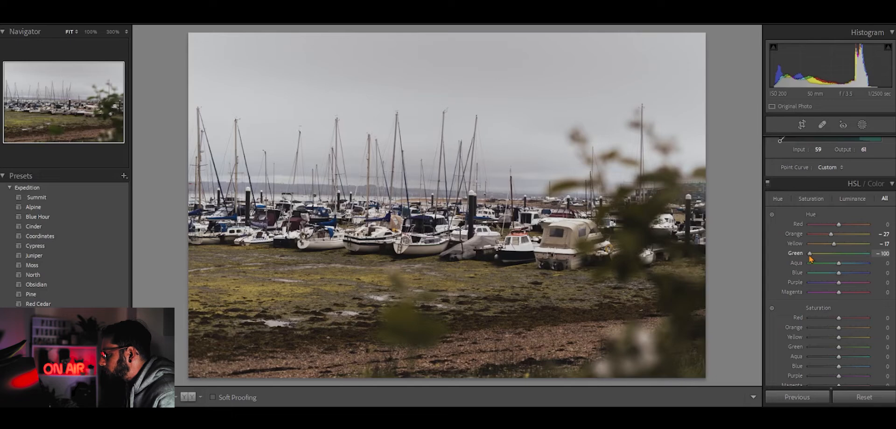
pyautogui.moveTo(831, 260)
pyautogui.mouseDown()
pyautogui.moveTo(863, 262)
pyautogui.moveTo(834, 262)
pyautogui.mouseUp()
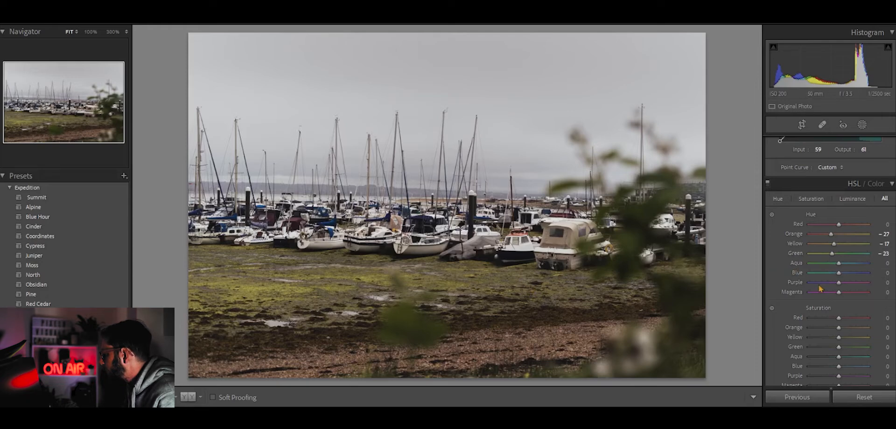
# Set the HSL saturation to Orange +8, Yellow +8 and Green -40
pyautogui.scroll(-4, 820, 289)
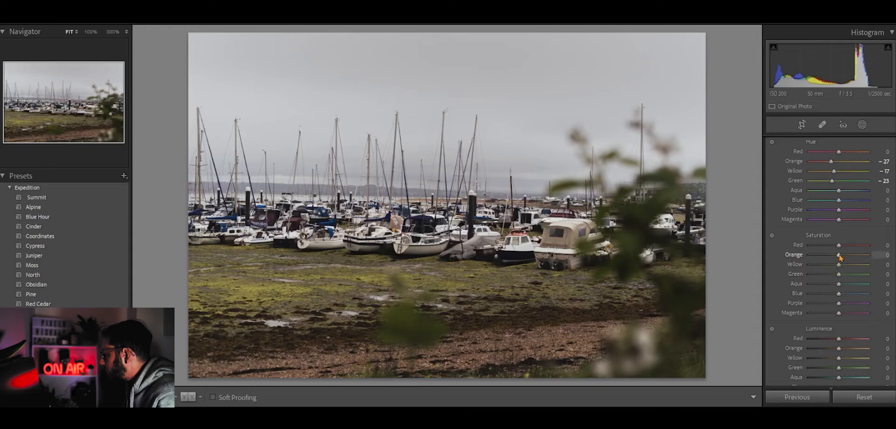
pyautogui.moveTo(840, 254); pyautogui.dragTo(843, 255)
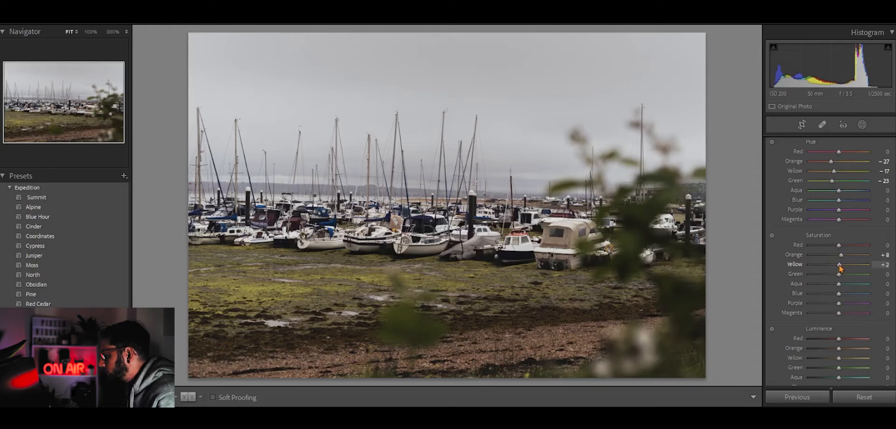
pyautogui.moveTo(839, 264); pyautogui.dragTo(842, 264)
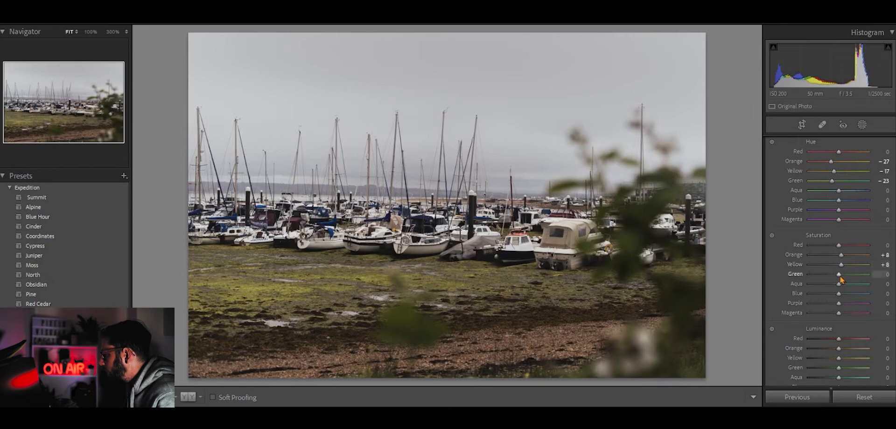
pyautogui.moveTo(838, 276); pyautogui.dragTo(830, 275)
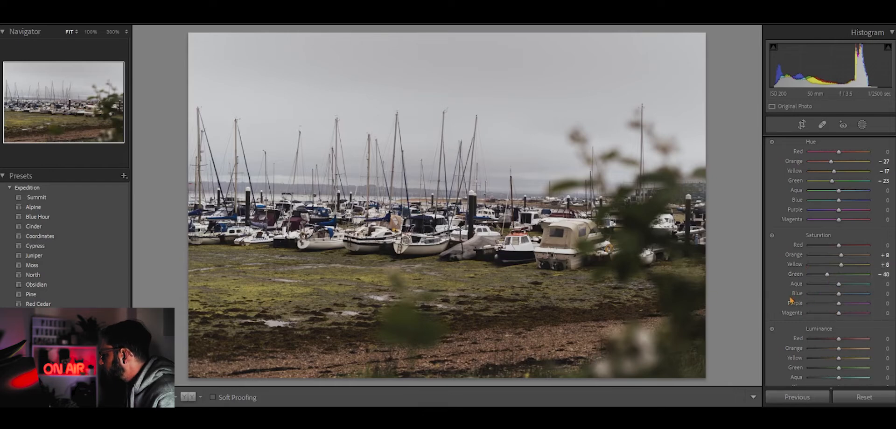
# Set the HSL luminance to Green -32, Orange +17, Yellow -10 and Blue +20, leaving Aqua at 0
pyautogui.scroll(-3, 822, 315)
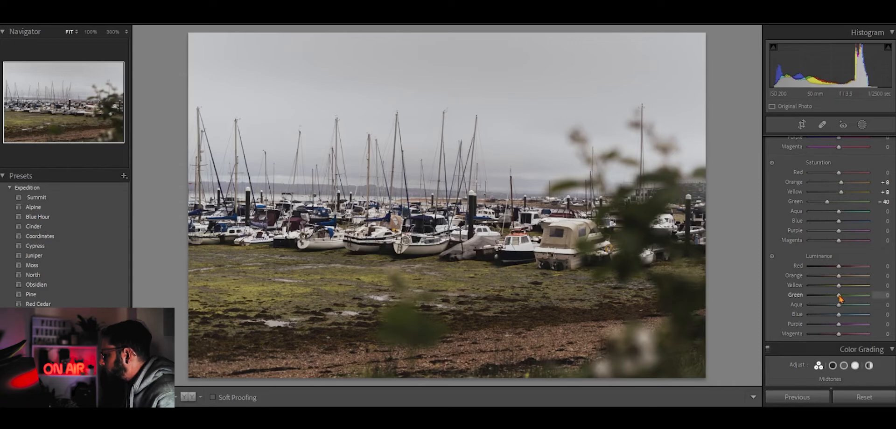
pyautogui.moveTo(839, 297)
pyautogui.mouseDown()
pyautogui.moveTo(868, 296)
pyautogui.moveTo(831, 300)
pyautogui.mouseUp()
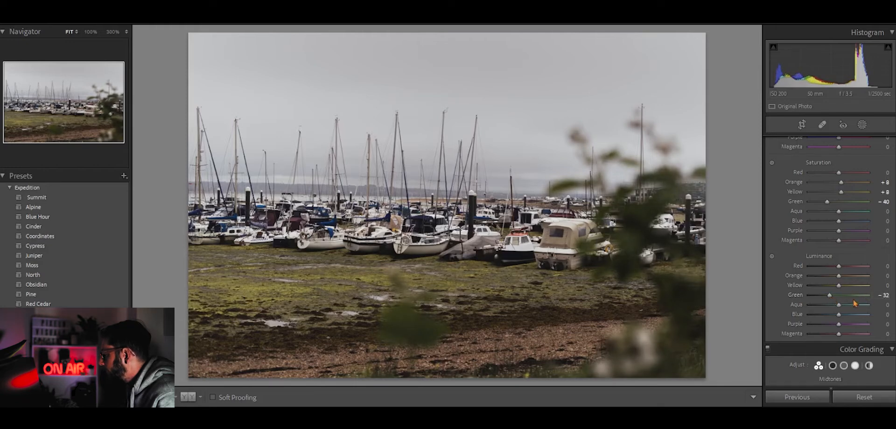
pyautogui.moveTo(842, 280); pyautogui.dragTo(845, 280)
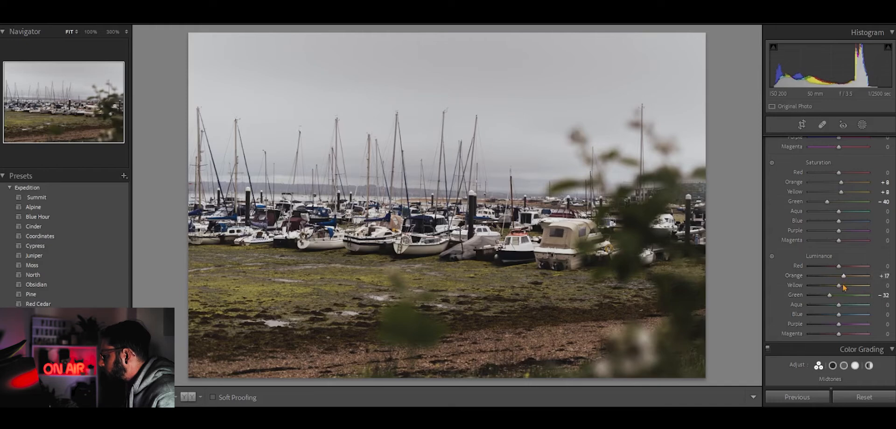
pyautogui.moveTo(840, 286); pyautogui.dragTo(837, 286)
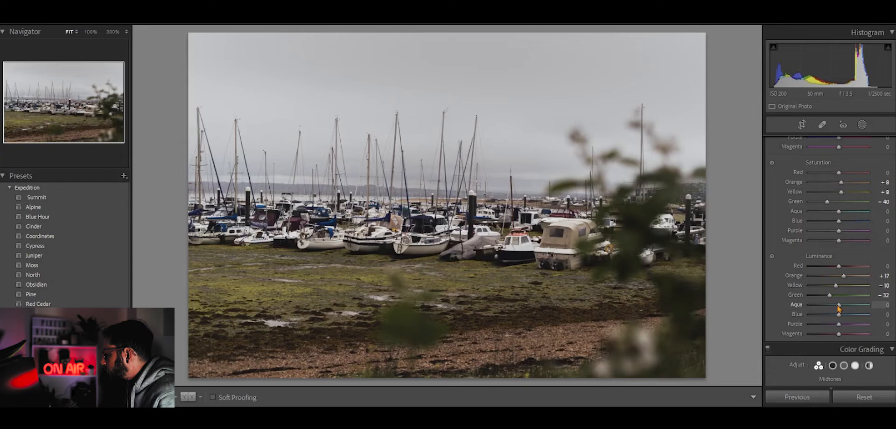
pyautogui.moveTo(839, 308)
pyautogui.mouseDown()
pyautogui.moveTo(853, 308)
pyautogui.moveTo(838, 309)
pyautogui.mouseUp()
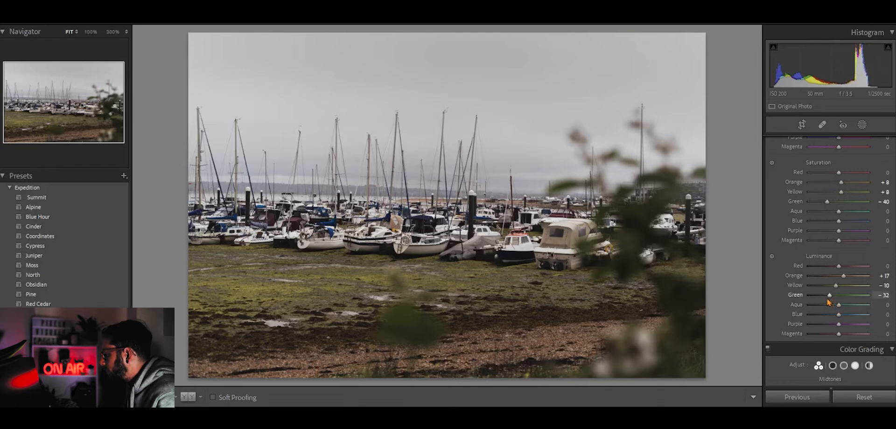
pyautogui.moveTo(839, 317); pyautogui.dragTo(845, 318)
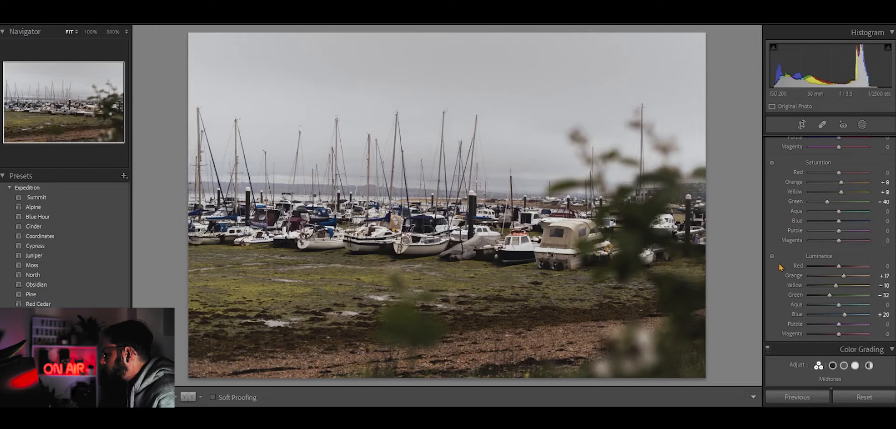
# In Color Grading, tint the midtones slightly towards teal-blue and the shadows with hue 185 and saturation 13
pyautogui.scroll(-5, 780, 266)
pyautogui.scroll(-3, 781, 266)
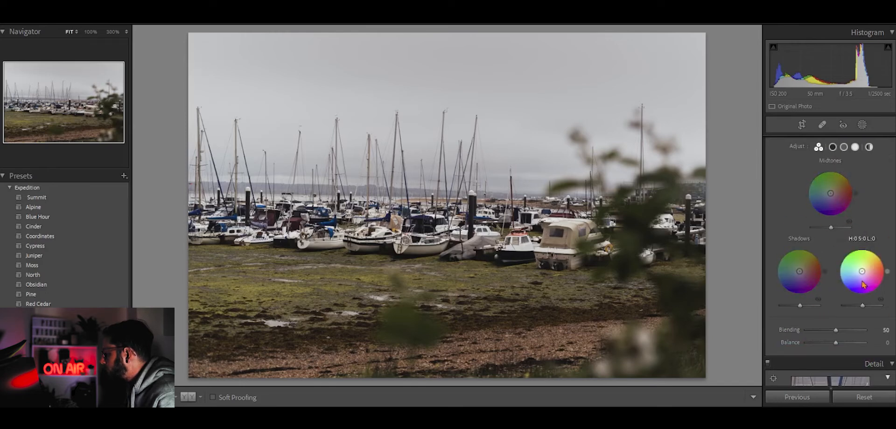
pyautogui.click(830, 194)
pyautogui.moveTo(830, 194)
pyautogui.mouseDown()
pyautogui.moveTo(816, 203)
pyautogui.moveTo(831, 191)
pyautogui.moveTo(824, 196)
pyautogui.mouseUp()
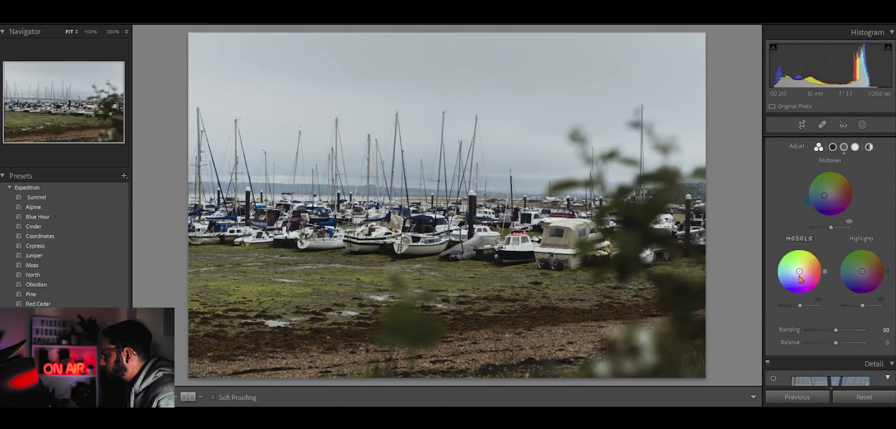
pyautogui.moveTo(800, 276); pyautogui.dragTo(796, 271)
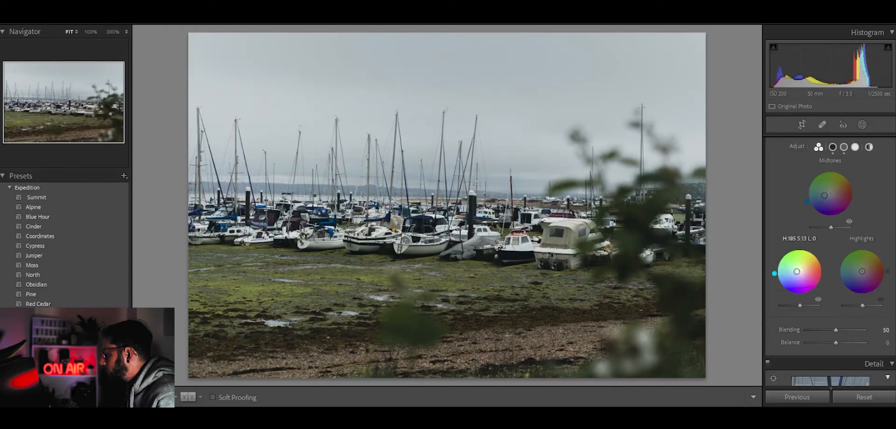
# Tint the highlights orange at about hue 41, saturation 23, and slightly raise the luminance of the shadows and highlights
pyautogui.moveTo(862, 271); pyautogui.dragTo(865, 269)
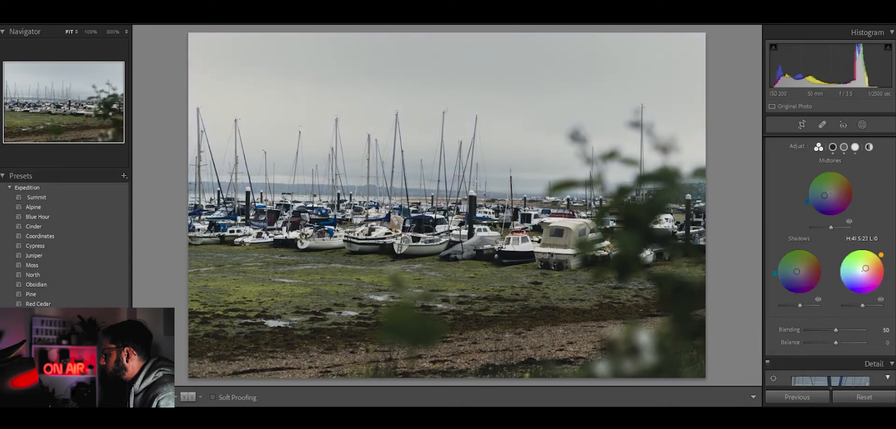
pyautogui.moveTo(866, 268); pyautogui.dragTo(865, 269)
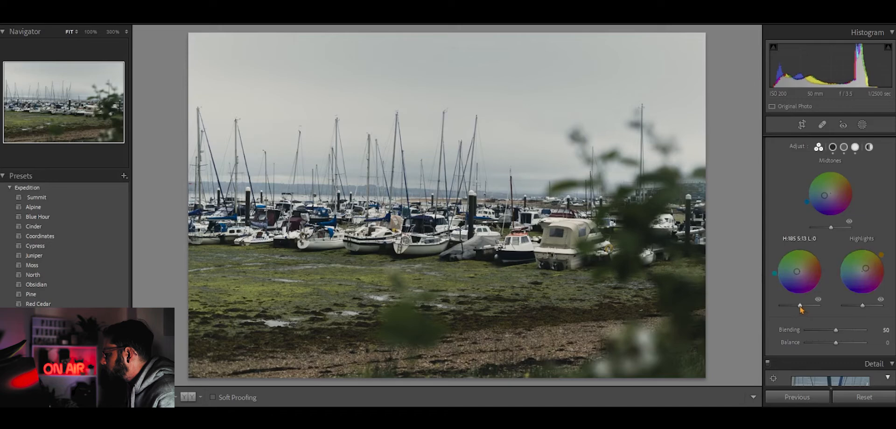
pyautogui.moveTo(800, 305)
pyautogui.mouseDown()
pyautogui.moveTo(808, 308)
pyautogui.moveTo(790, 308)
pyautogui.moveTo(801, 309)
pyautogui.mouseUp()
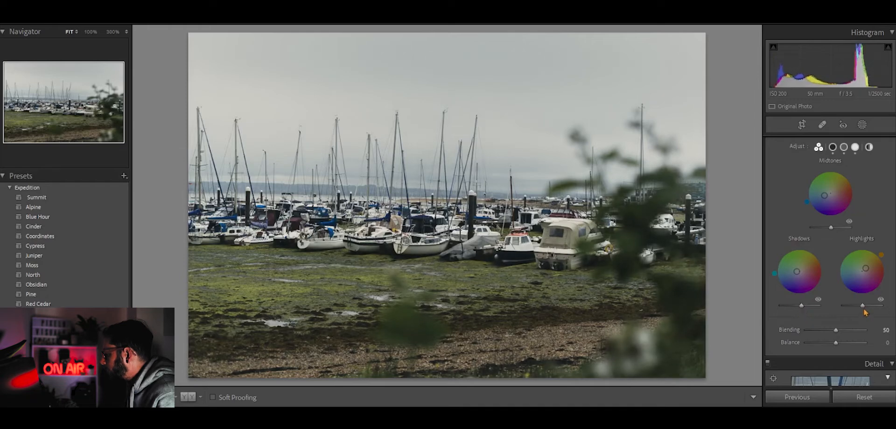
pyautogui.moveTo(863, 308); pyautogui.dragTo(868, 309)
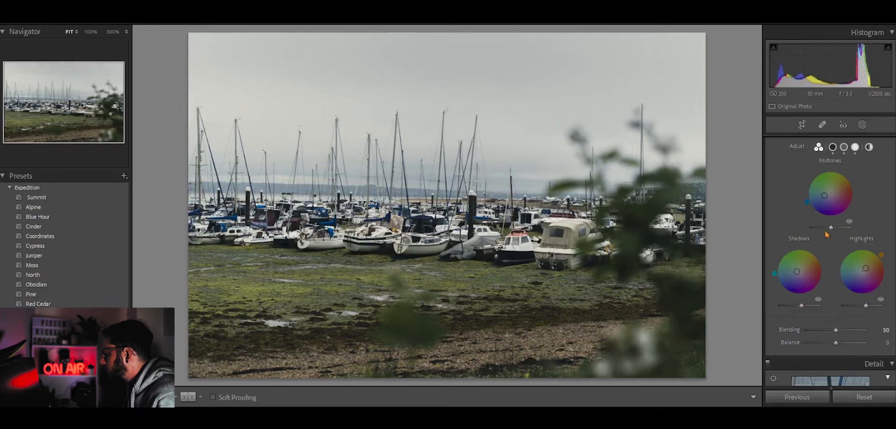
# Slightly raise the midtones' luminance in Color Grading, and set the sharpening amount to 50 and the noise reduction luminance to 5
pyautogui.moveTo(831, 227); pyautogui.dragTo(835, 229)
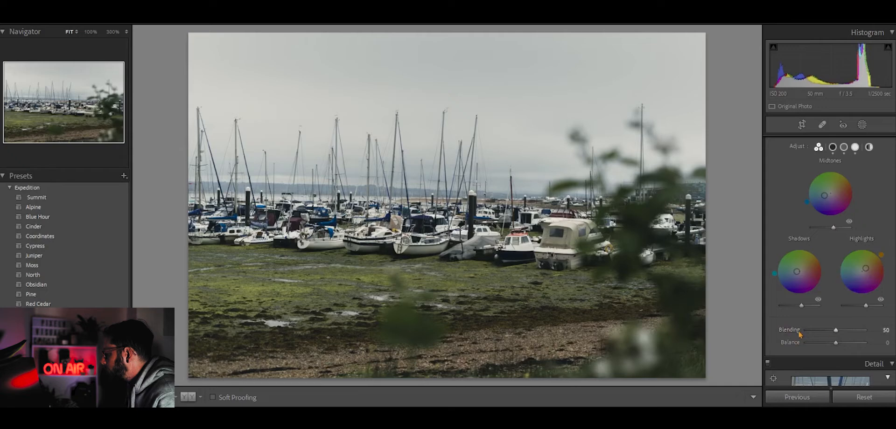
pyautogui.scroll(-5, 799, 334)
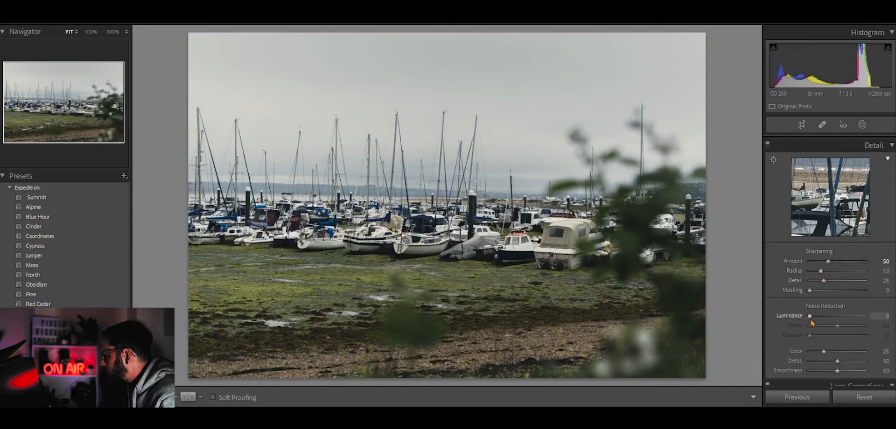
pyautogui.moveTo(810, 318); pyautogui.dragTo(812, 320)
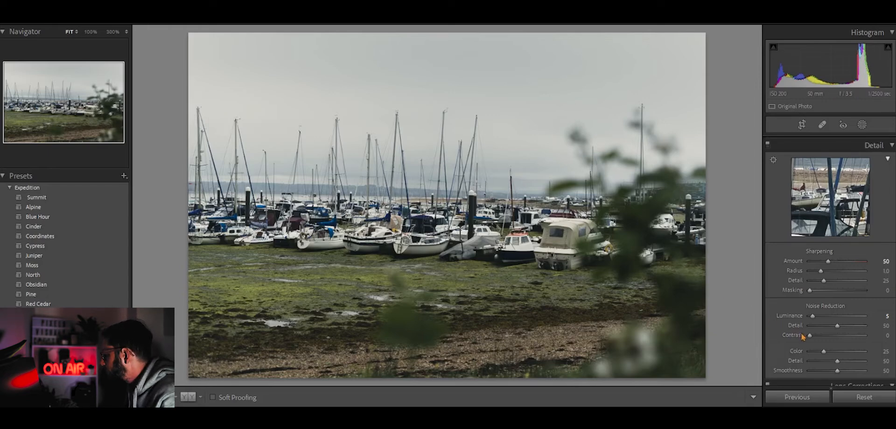
# Remove chromatic aberration from the marina photo in the lens corrections
pyautogui.scroll(-3, 793, 325)
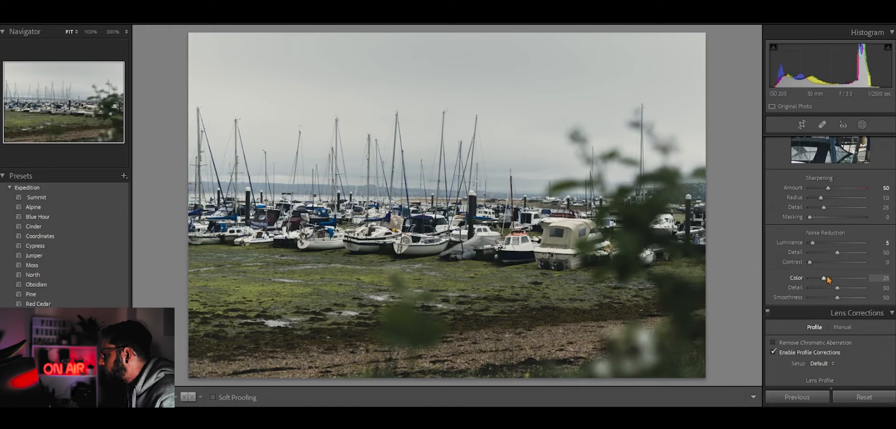
pyautogui.click(773, 351)
pyautogui.scroll(-3, 775, 348)
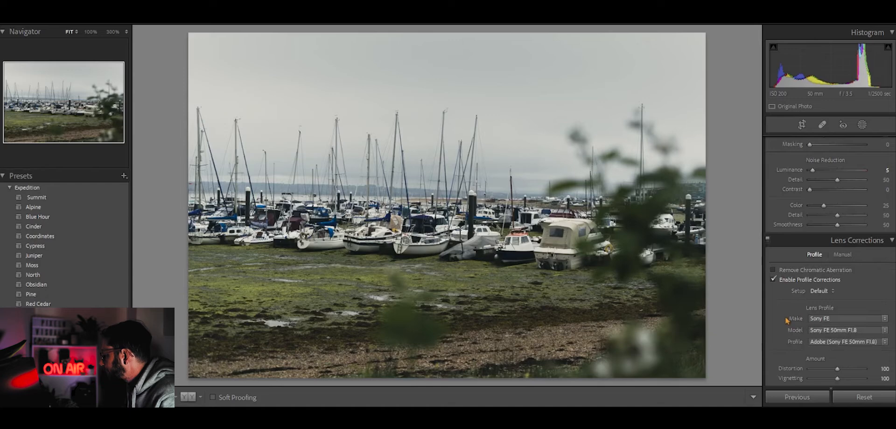
pyautogui.scroll(-3, 790, 314)
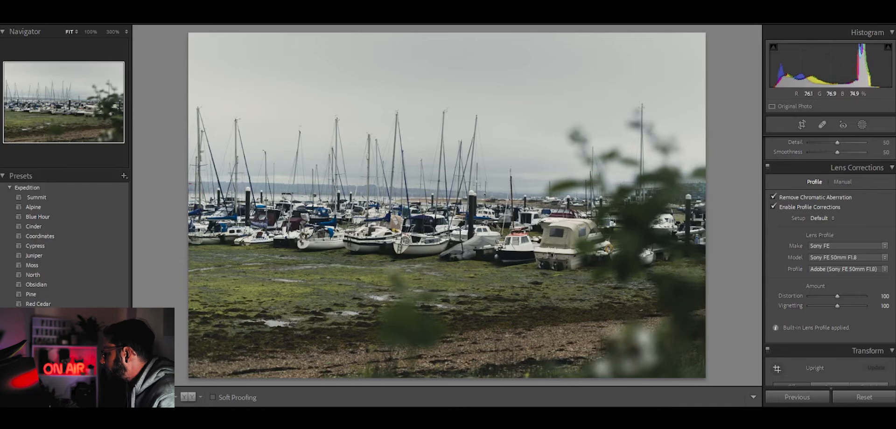
# In Calibration, set Green Primary to hue -40 and saturation -47, and Blue Primary to hue -2 and saturation +14
pyautogui.scroll(-10, 801, 251)
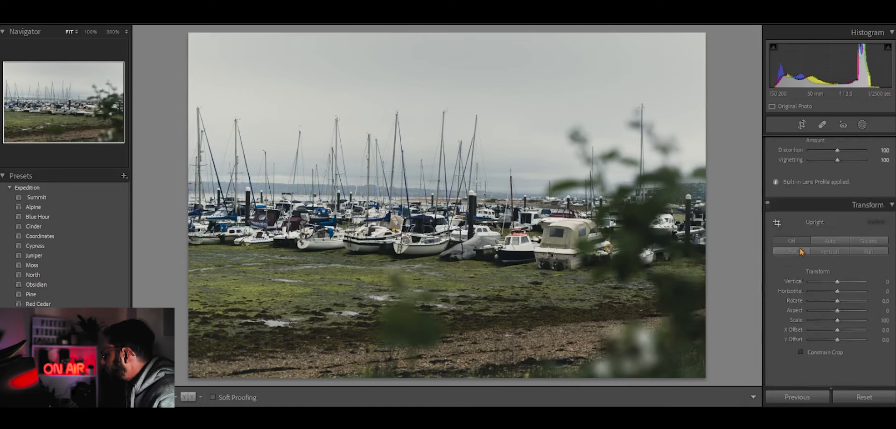
pyautogui.scroll(-1, 801, 253)
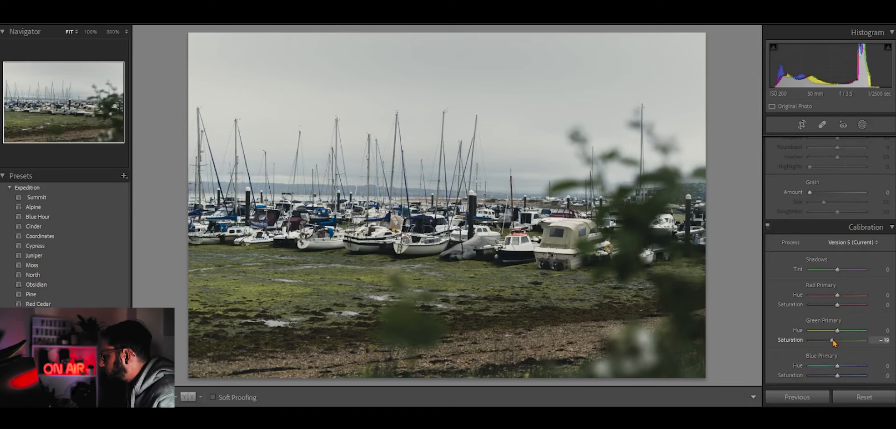
pyautogui.moveTo(834, 340)
pyautogui.mouseDown()
pyautogui.moveTo(823, 343)
pyautogui.moveTo(835, 332)
pyautogui.moveTo(826, 333)
pyautogui.mouseUp()
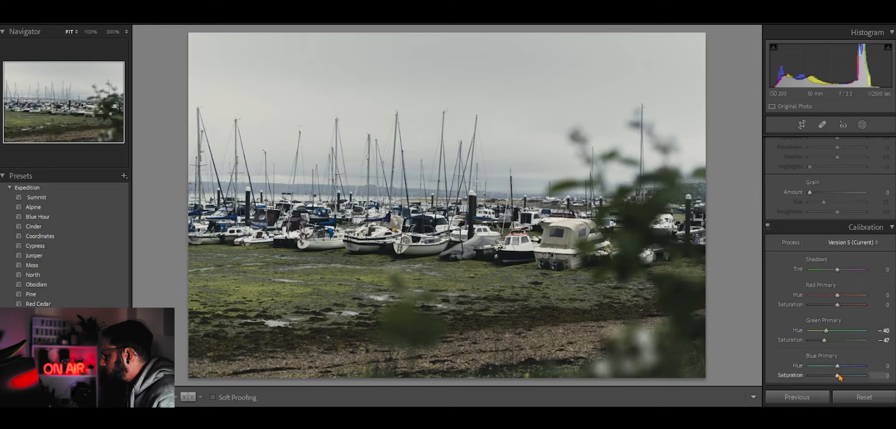
pyautogui.moveTo(839, 377); pyautogui.dragTo(843, 381)
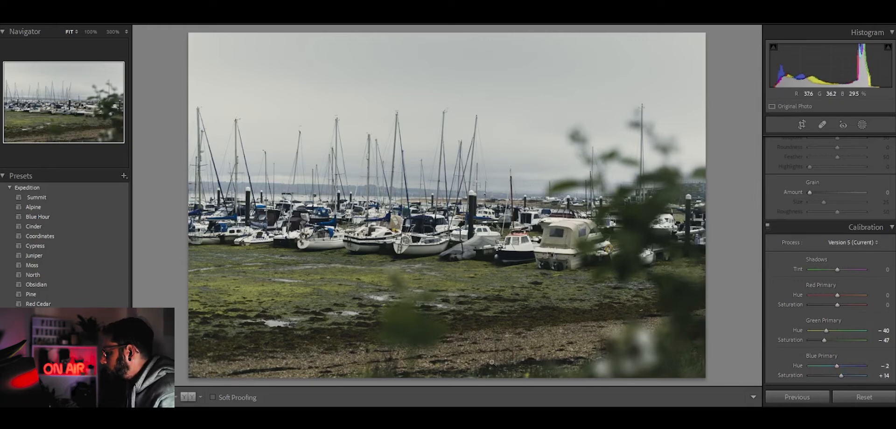
# Add a diagonal linear gradient mask over the muddy foreground, rising to the moored boats, and set its exposure to -1.11
pyautogui.scroll(10, 797, 217)
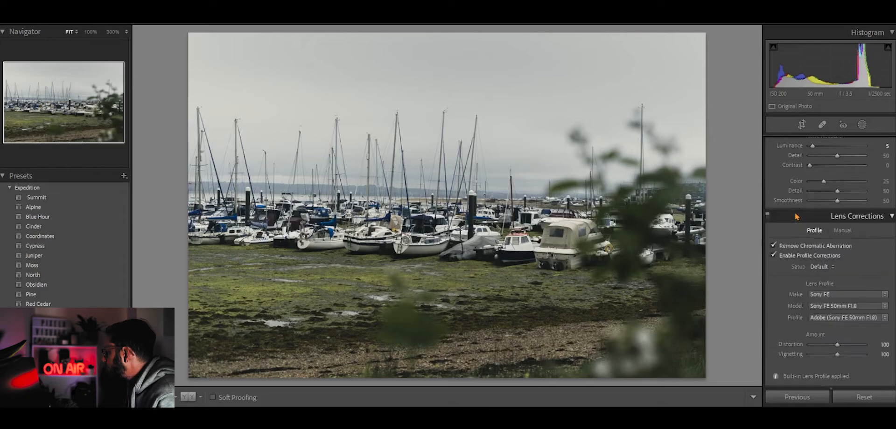
pyautogui.click(862, 125)
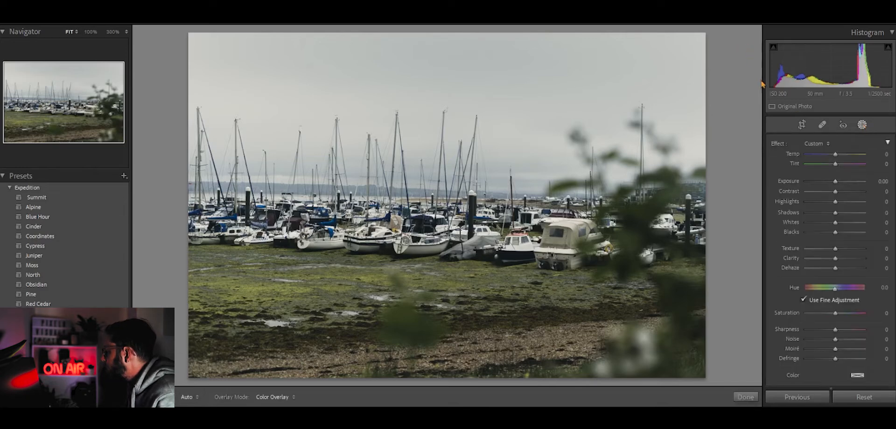
pyautogui.click(758, 112)
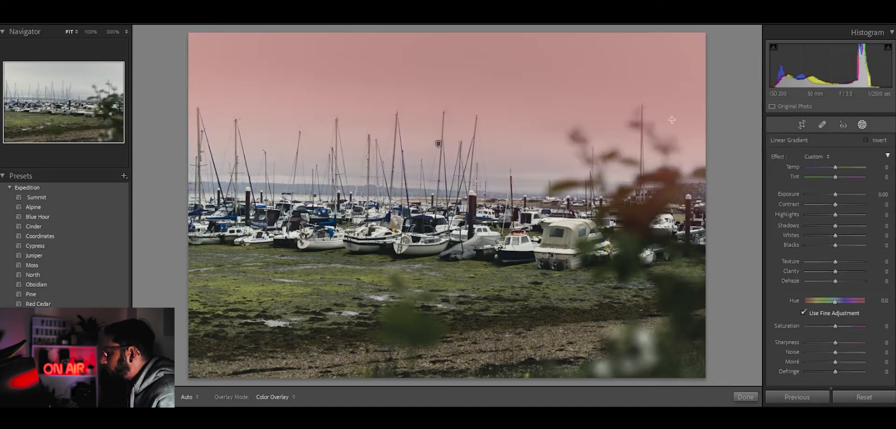
pyautogui.moveTo(257, 372); pyautogui.dragTo(297, 247)
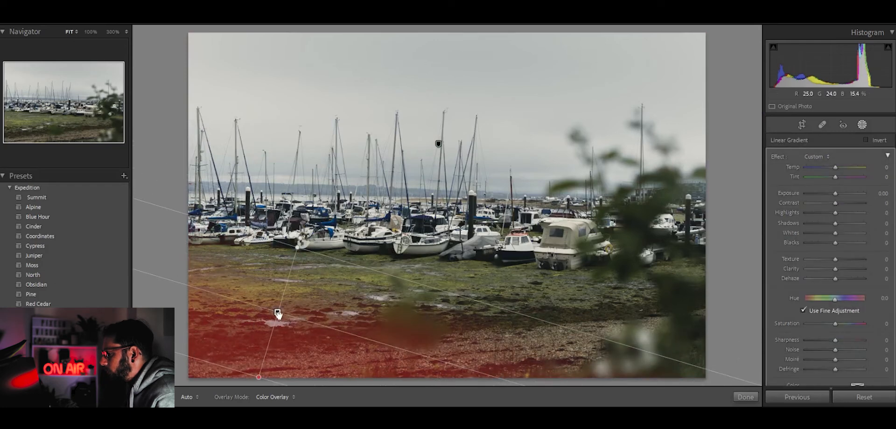
pyautogui.moveTo(278, 314); pyautogui.dragTo(297, 282)
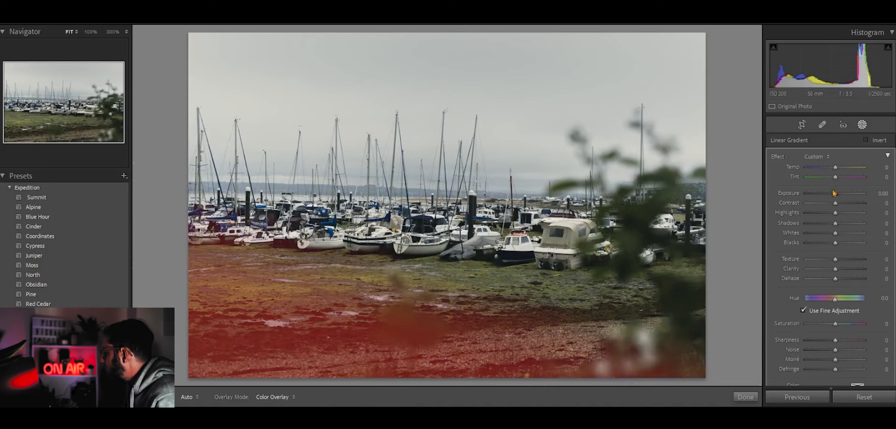
pyautogui.moveTo(836, 194); pyautogui.dragTo(828, 196)
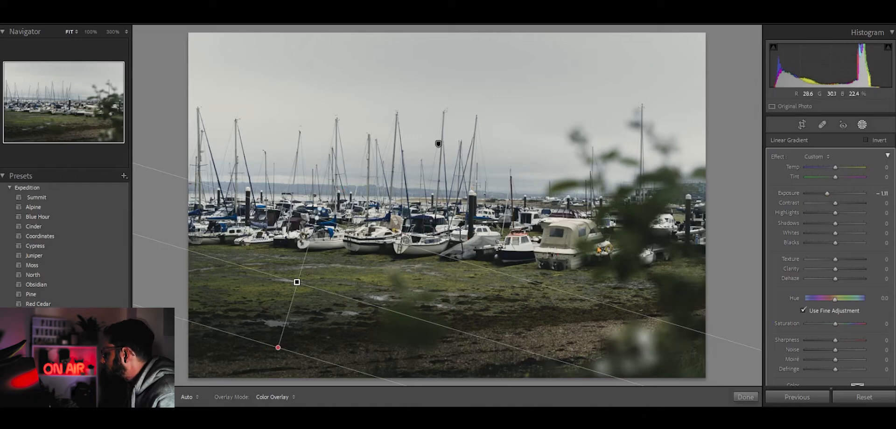
pyautogui.click(862, 125)
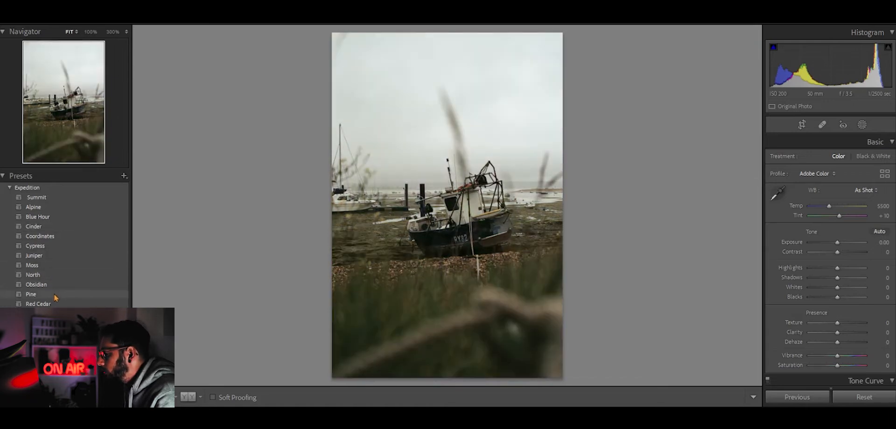
# Preview the Expedition presets on the portrait photo of the beached fishing boat and apply Summit
pyautogui.scroll(-4, 54, 297)
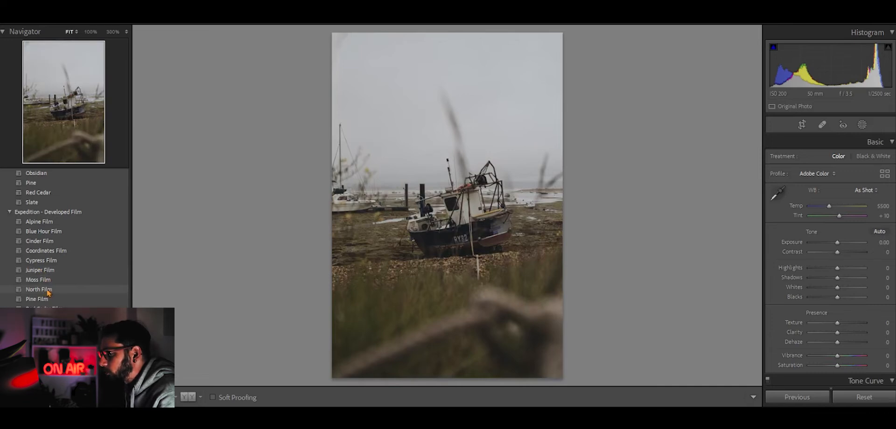
pyautogui.scroll(4, 51, 290)
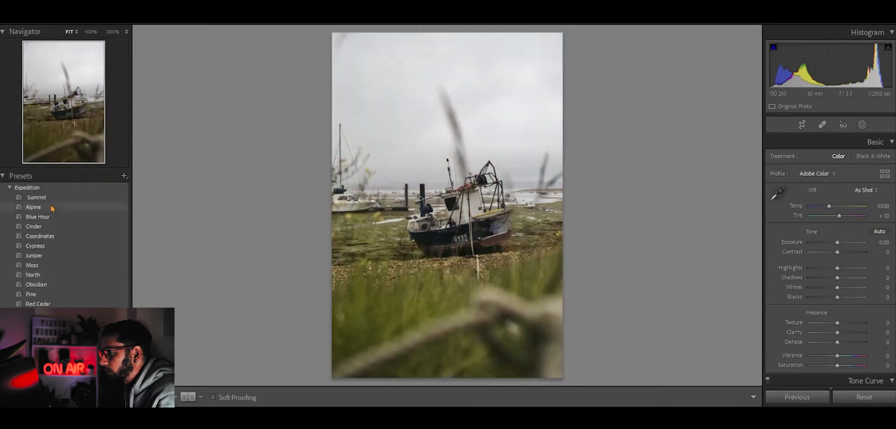
pyautogui.click(54, 199)
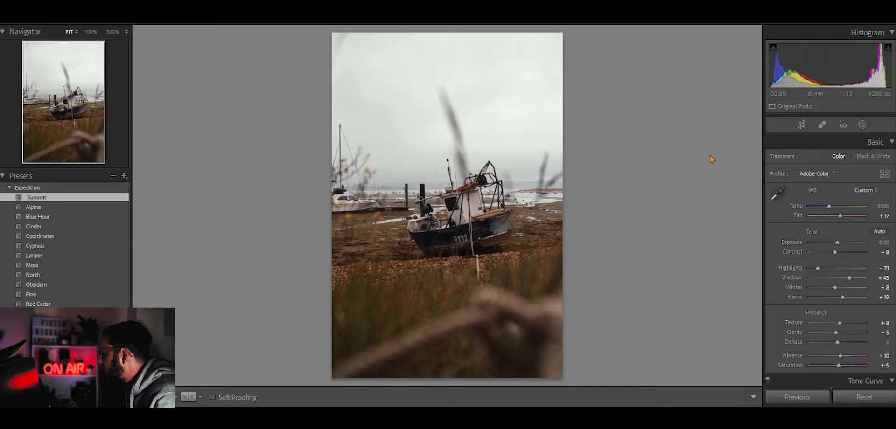
# Mask the fishing boat with Select Subject and set exposure 0.71, contrast -6, highlights 18 and shadows -8
pyautogui.click(862, 125)
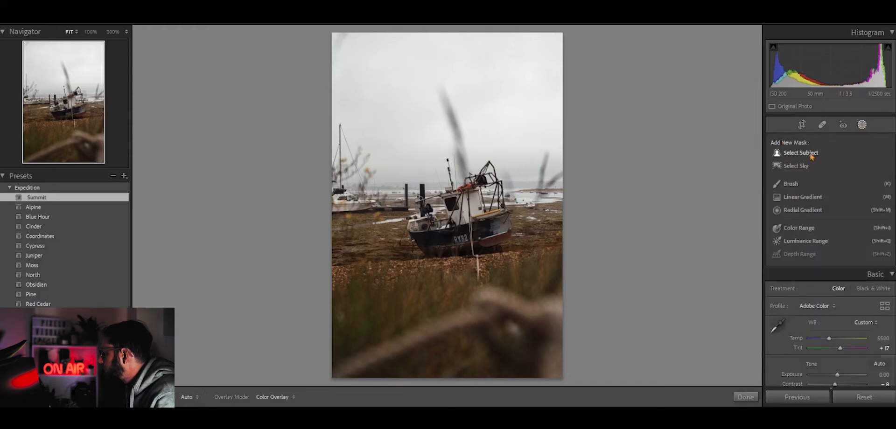
pyautogui.click(791, 155)
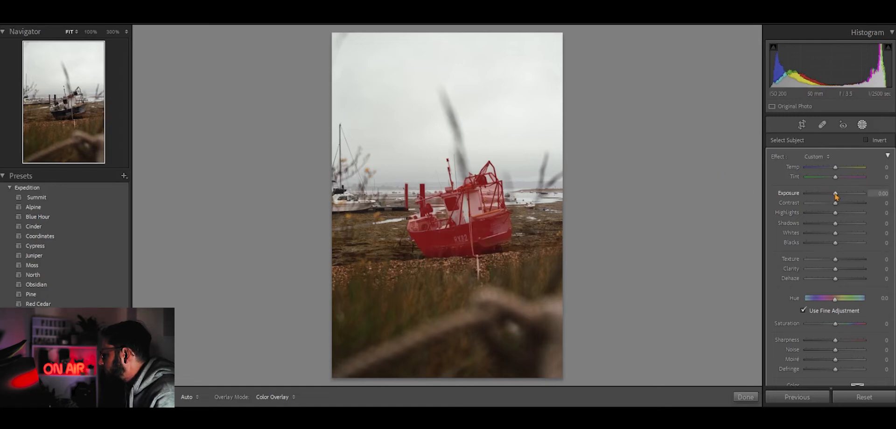
pyautogui.moveTo(835, 196); pyautogui.dragTo(842, 197)
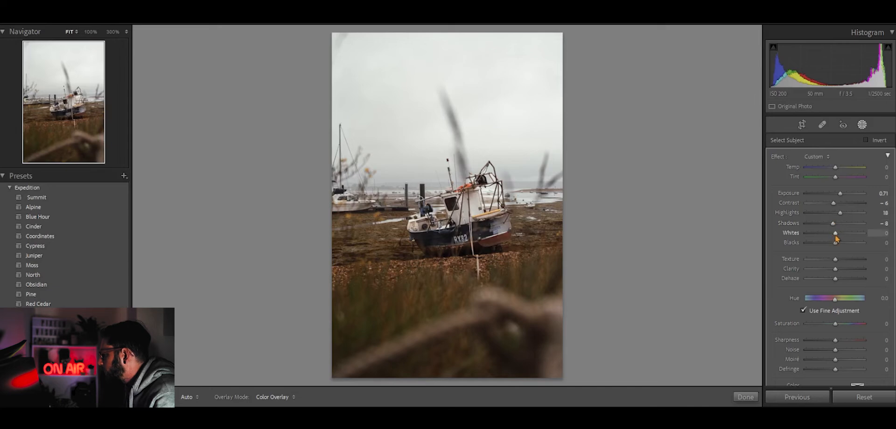
# Set the boat mask to whites 11, blacks -1, clarity 11, saturation 11, sharpness 16, noise 9, moiré -9 and defringe 11, and close masking
pyautogui.moveTo(836, 235); pyautogui.dragTo(839, 235)
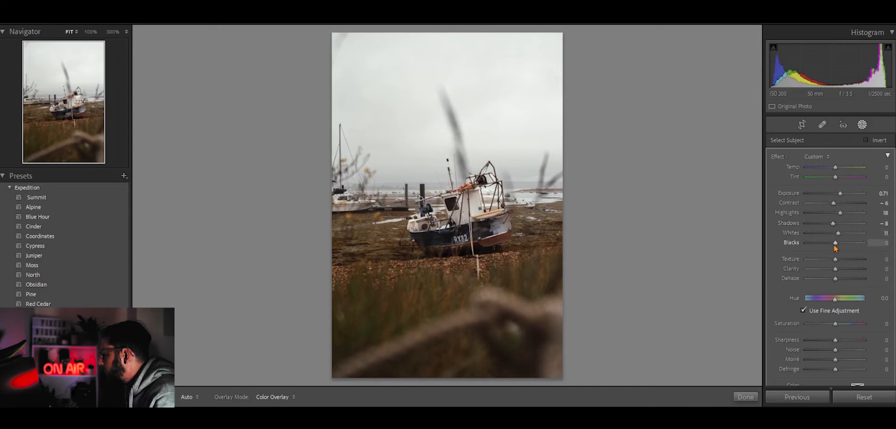
pyautogui.moveTo(835, 247); pyautogui.dragTo(835, 247)
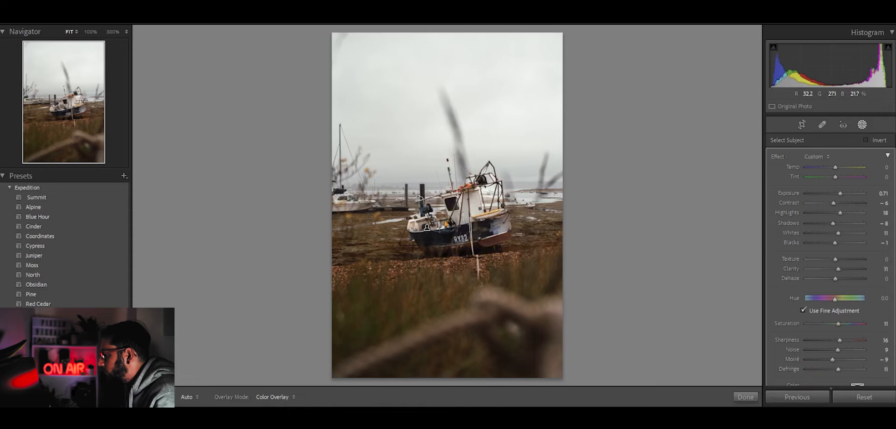
pyautogui.scroll(-3, 777, 287)
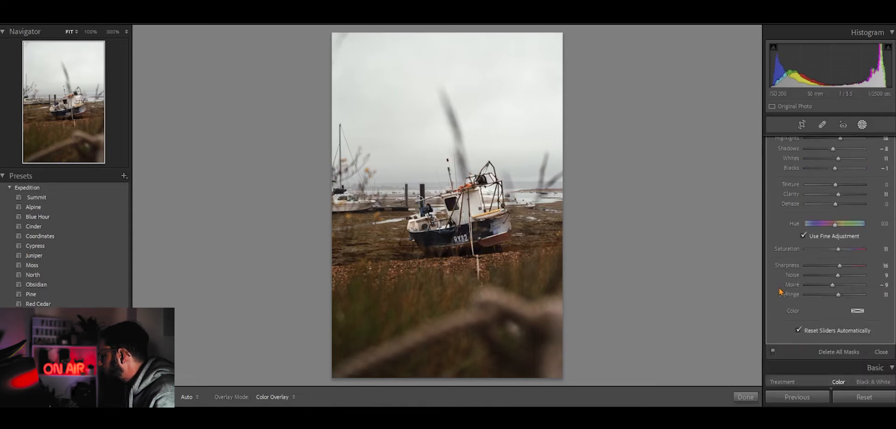
pyautogui.scroll(-3, 779, 292)
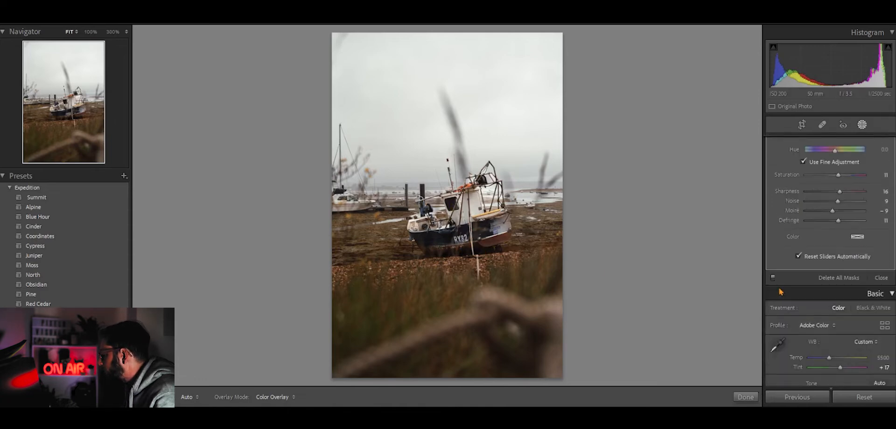
pyautogui.scroll(-3, 780, 293)
pyautogui.scroll(-3, 781, 292)
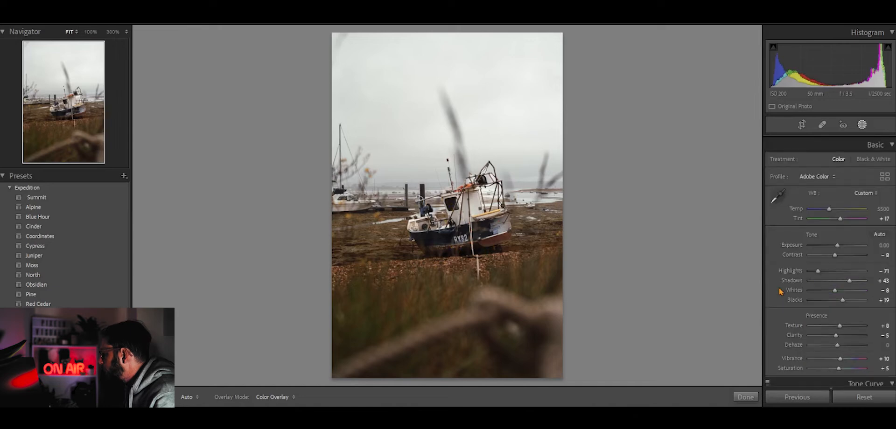
pyautogui.scroll(-3, 780, 292)
pyautogui.scroll(9, 780, 292)
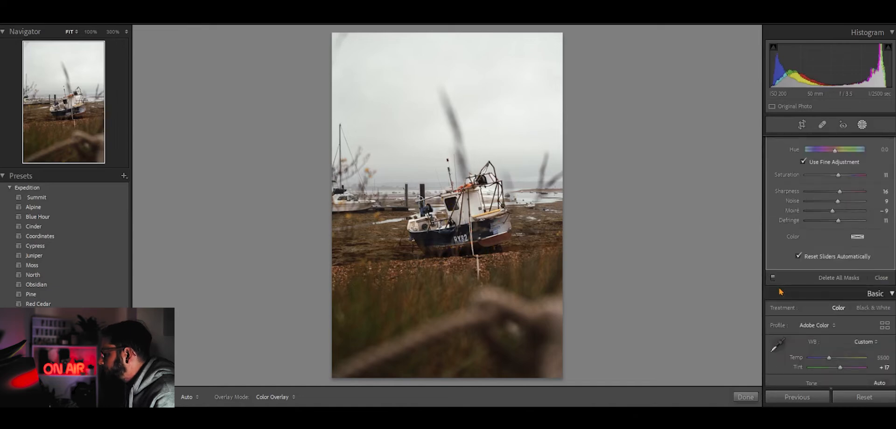
pyautogui.scroll(6, 781, 292)
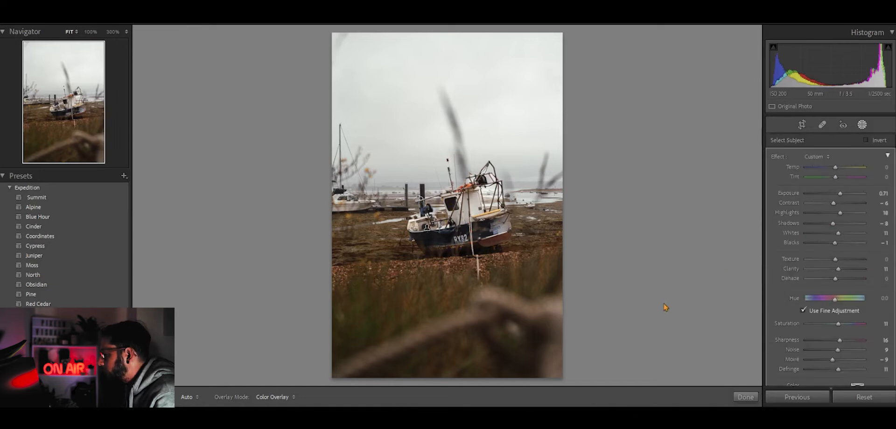
pyautogui.click(863, 125)
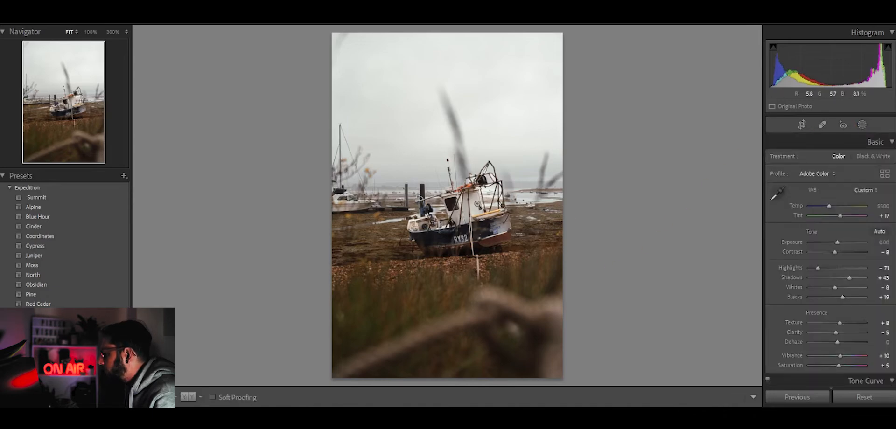
# Start a brush mask for the bright background inside the fishing boat's metal frame, with brush size 5 and exposure -0.44
pyautogui.click(478, 203)
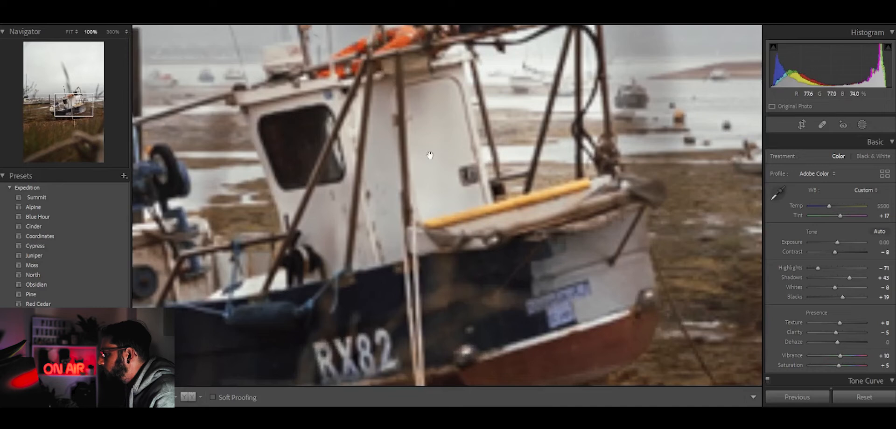
pyautogui.moveTo(436, 166); pyautogui.dragTo(413, 276)
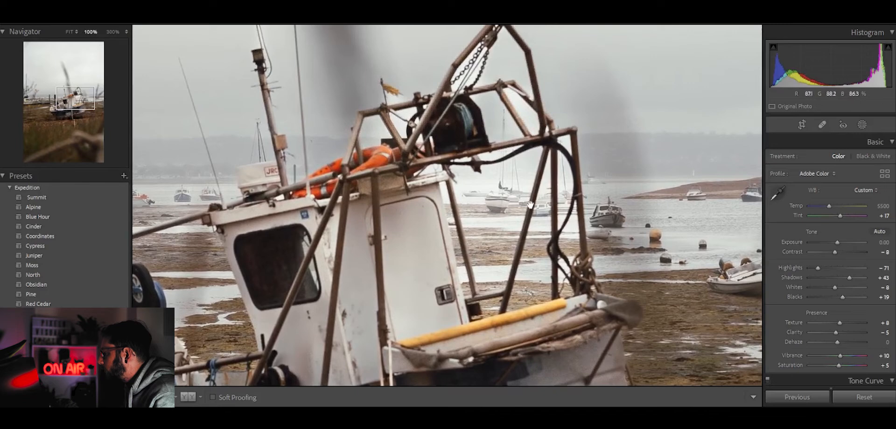
pyautogui.moveTo(412, 216); pyautogui.dragTo(387, 205)
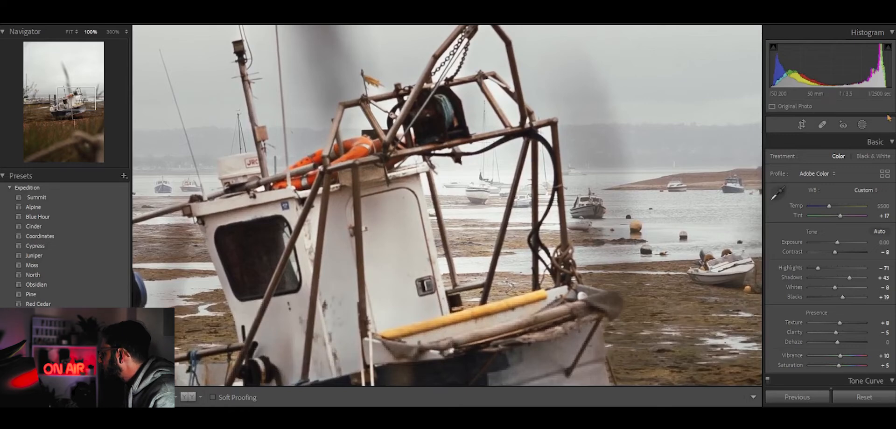
pyautogui.click(863, 126)
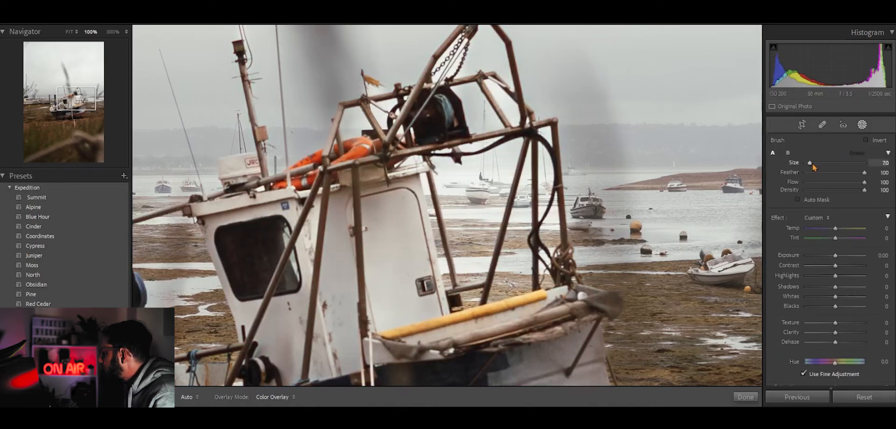
pyautogui.moveTo(813, 167); pyautogui.dragTo(812, 167)
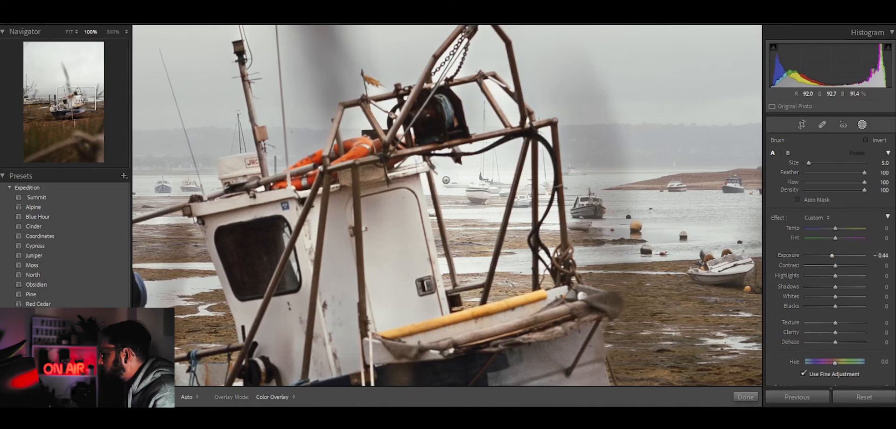
pyautogui.press('h')
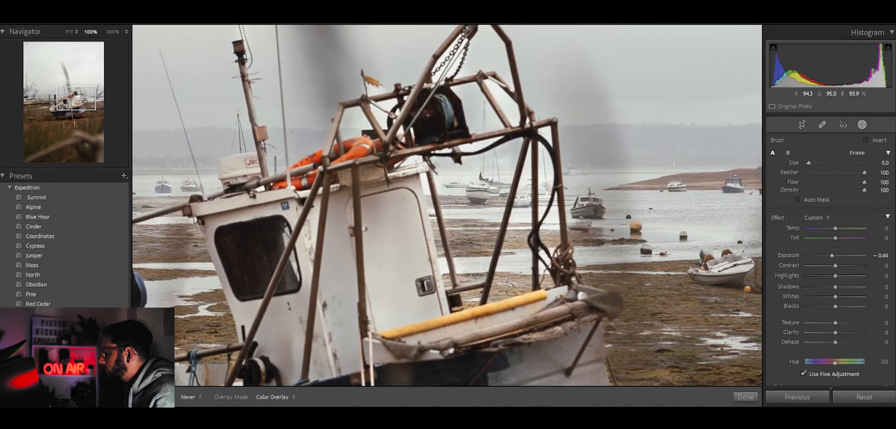
# Paint the brush mask over the water, mudflats and sky visible between the boat's frame bars, and close masking
pyautogui.moveTo(447, 178)
pyautogui.mouseDown()
pyautogui.moveTo(486, 236)
pyautogui.moveTo(510, 248)
pyautogui.moveTo(503, 295)
pyautogui.moveTo(528, 280)
pyautogui.moveTo(519, 243)
pyautogui.moveTo(526, 283)
pyautogui.moveTo(502, 282)
pyautogui.moveTo(534, 196)
pyautogui.moveTo(530, 153)
pyautogui.moveTo(516, 211)
pyautogui.mouseUp()
pyautogui.moveTo(520, 277)
pyautogui.mouseDown()
pyautogui.moveTo(535, 200)
pyautogui.moveTo(537, 213)
pyautogui.moveTo(540, 146)
pyautogui.moveTo(554, 160)
pyautogui.moveTo(536, 203)
pyautogui.moveTo(549, 214)
pyautogui.moveTo(554, 198)
pyautogui.moveTo(559, 214)
pyautogui.moveTo(540, 244)
pyautogui.moveTo(554, 244)
pyautogui.moveTo(555, 206)
pyautogui.moveTo(557, 254)
pyautogui.moveTo(537, 252)
pyautogui.moveTo(553, 265)
pyautogui.moveTo(538, 259)
pyautogui.moveTo(543, 253)
pyautogui.moveTo(540, 273)
pyautogui.mouseUp()
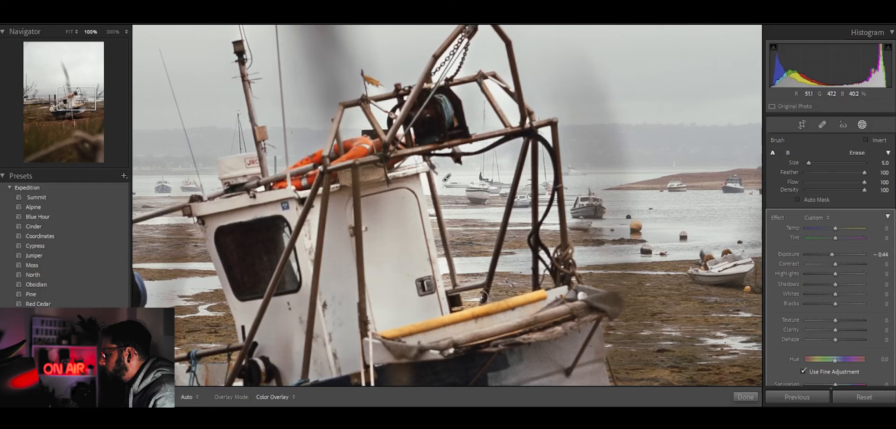
pyautogui.moveTo(483, 298)
pyautogui.mouseDown()
pyautogui.moveTo(459, 300)
pyautogui.moveTo(471, 294)
pyautogui.mouseUp()
pyautogui.moveTo(449, 269)
pyautogui.mouseDown()
pyautogui.moveTo(422, 176)
pyautogui.moveTo(432, 200)
pyautogui.mouseUp()
pyautogui.moveTo(437, 233); pyautogui.dragTo(447, 263)
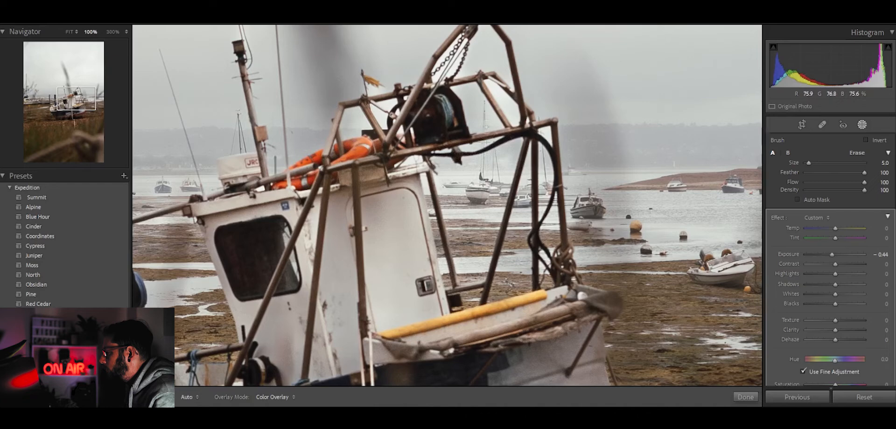
pyautogui.moveTo(480, 95)
pyautogui.mouseDown()
pyautogui.moveTo(490, 119)
pyautogui.moveTo(481, 122)
pyautogui.moveTo(460, 101)
pyautogui.moveTo(480, 127)
pyautogui.mouseUp()
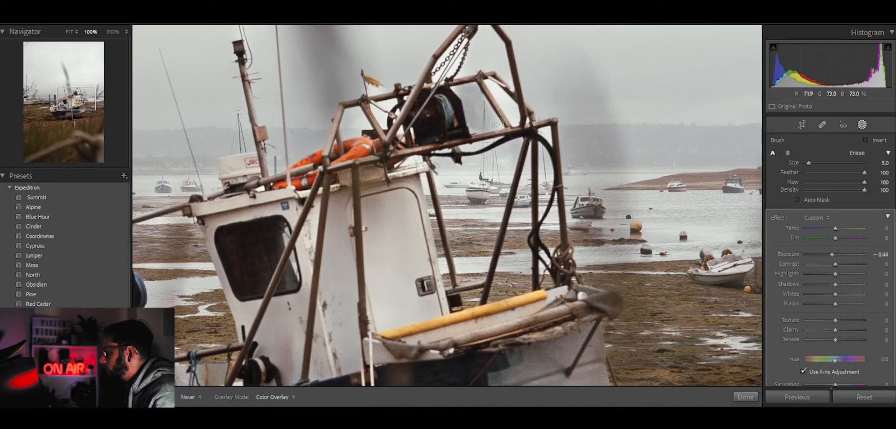
pyautogui.press('h')
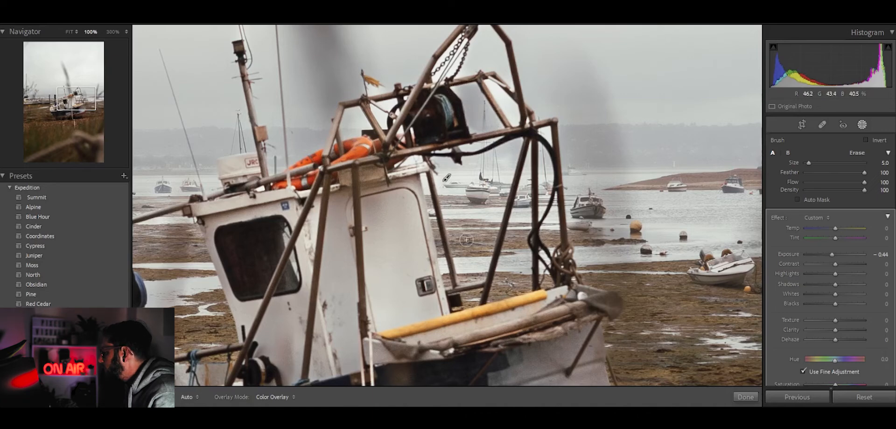
pyautogui.click(862, 125)
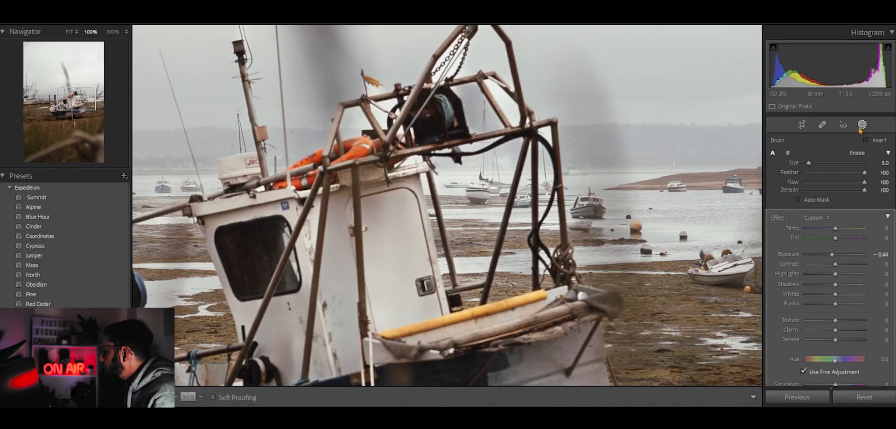
# Reopen the boat frame's brush mask, set its exposure to -0.10, clean up its upper part with a size 4 eraser, and close masking
pyautogui.click(481, 189)
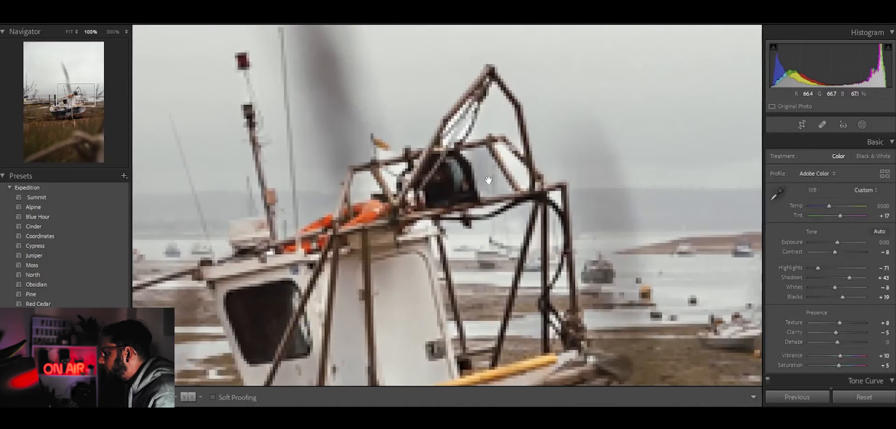
pyautogui.click(488, 180)
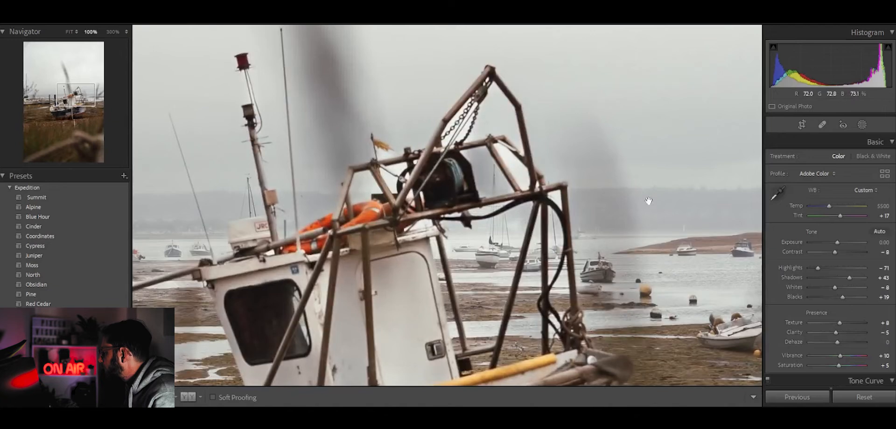
pyautogui.click(861, 125)
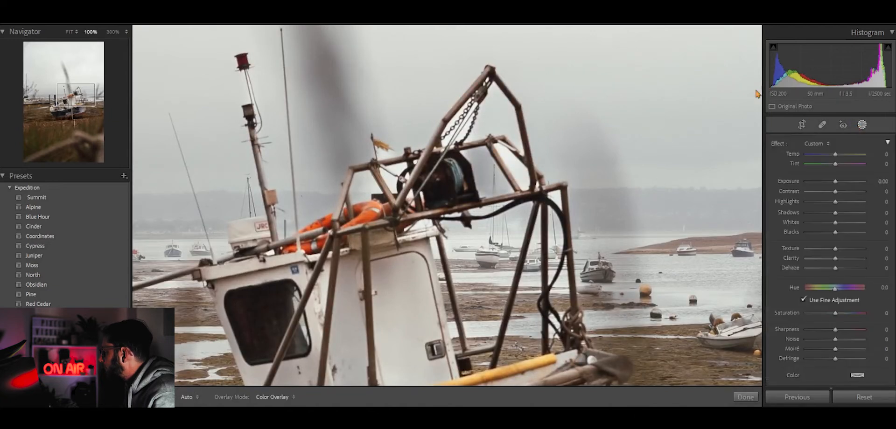
pyautogui.moveTo(748, 80)
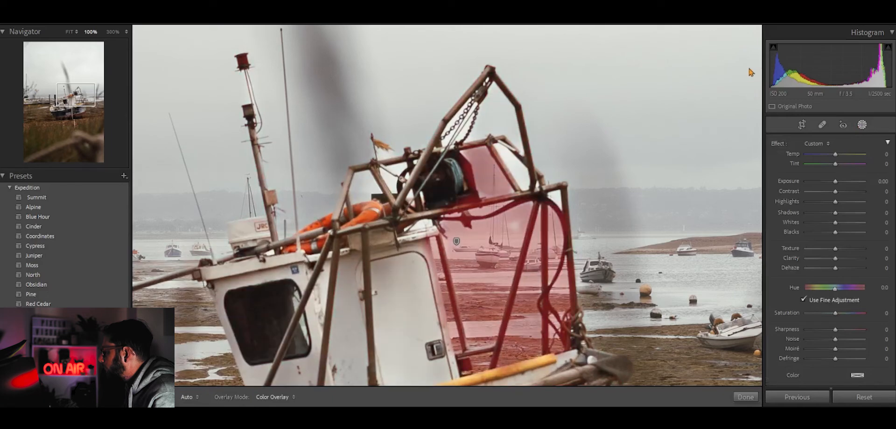
pyautogui.press('k')
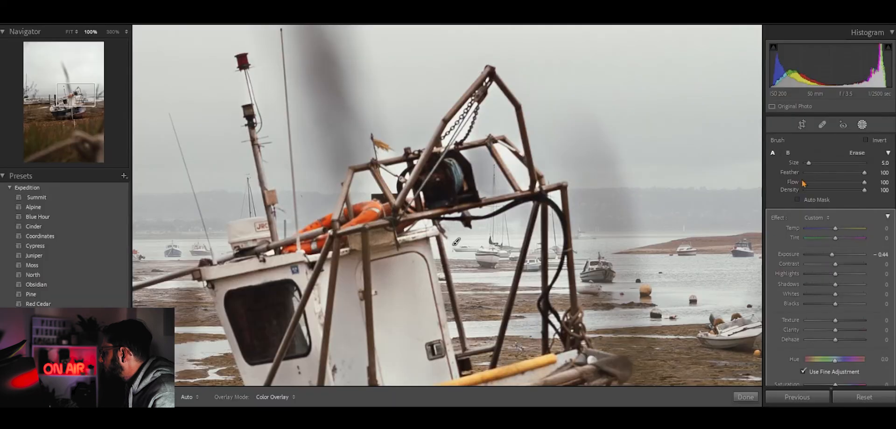
pyautogui.click(857, 154)
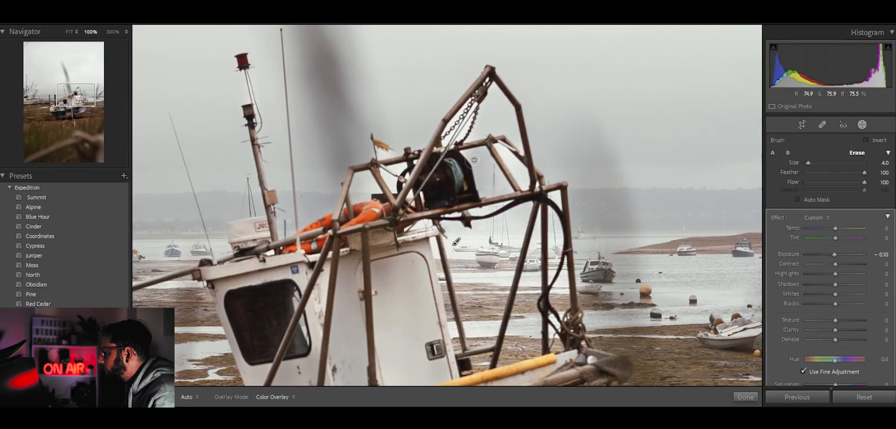
pyautogui.press('h')
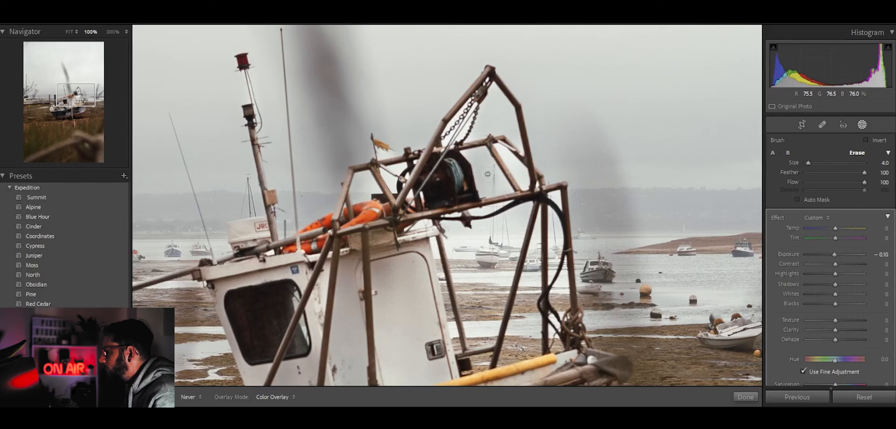
pyautogui.press('h')
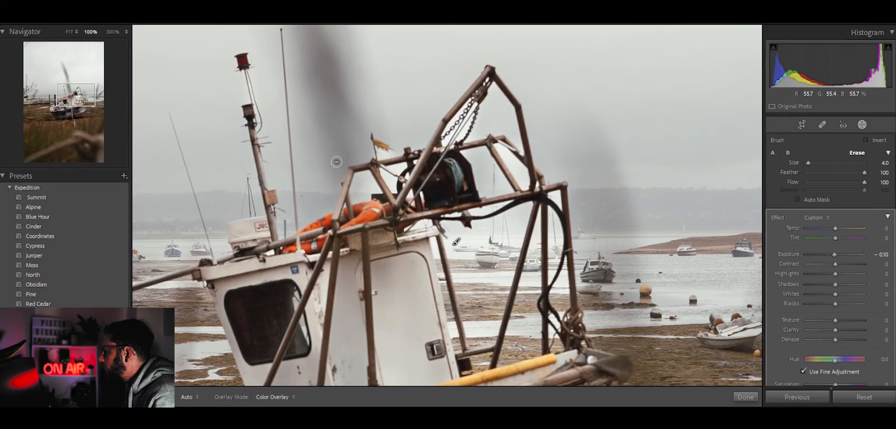
pyautogui.click(862, 125)
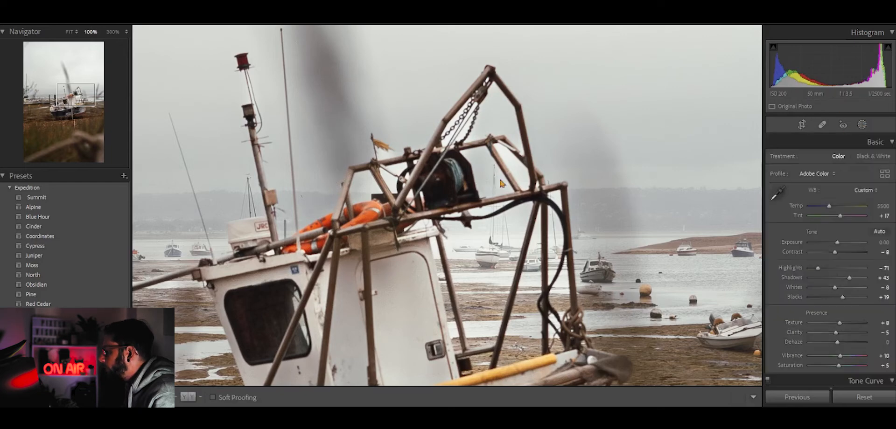
# Set the boat photo's sharpening amount to 50 and luminance noise reduction to 11, and enable chromatic aberration removal
pyautogui.click(438, 175)
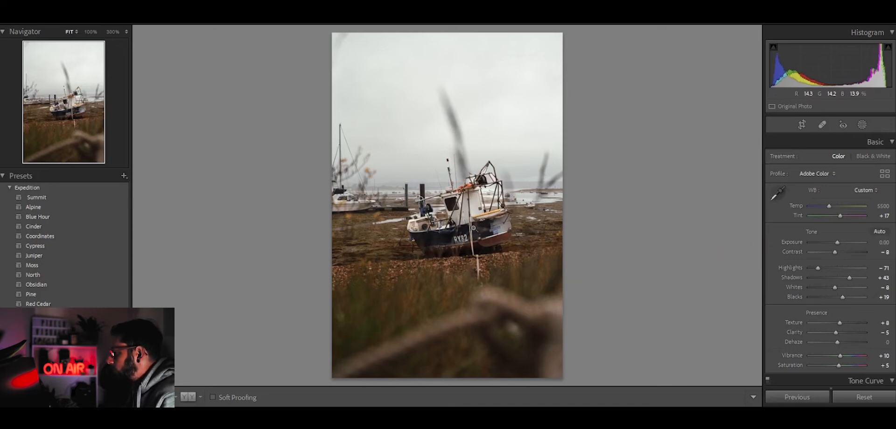
pyautogui.scroll(-3, 780, 258)
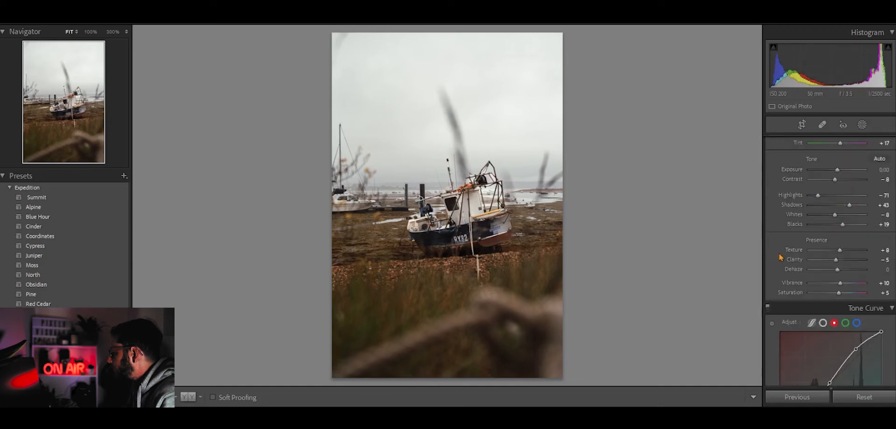
pyautogui.scroll(-5, 781, 258)
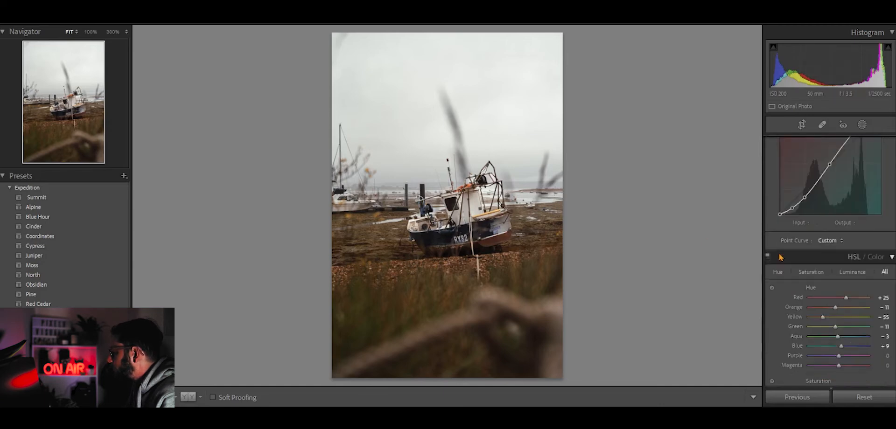
pyautogui.scroll(-5, 779, 256)
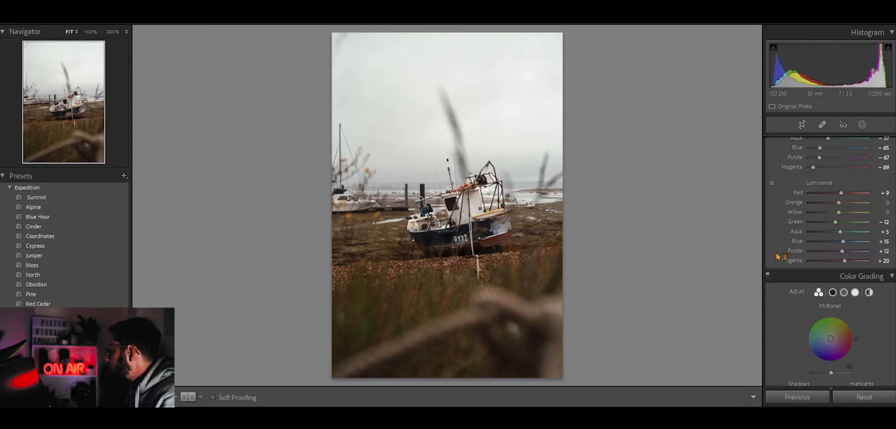
pyautogui.scroll(-3, 778, 256)
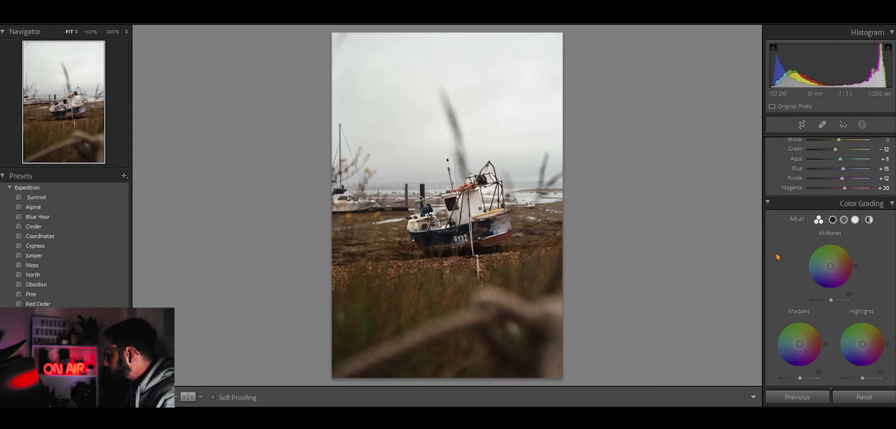
pyautogui.scroll(-13, 778, 257)
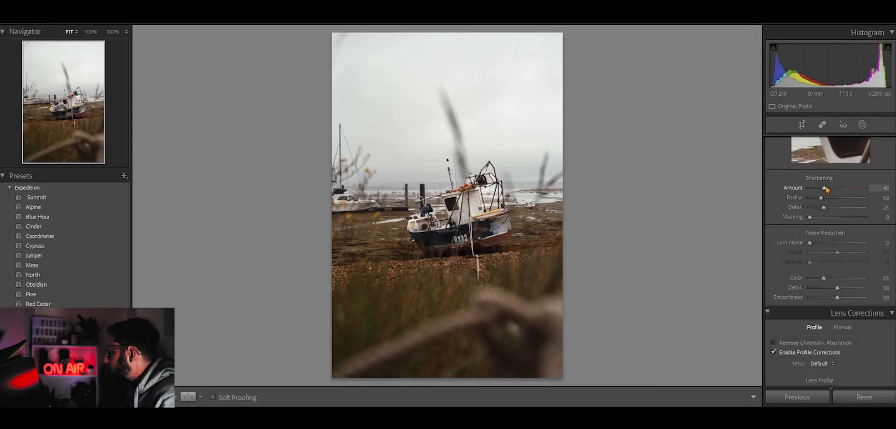
pyautogui.moveTo(826, 191); pyautogui.dragTo(827, 193)
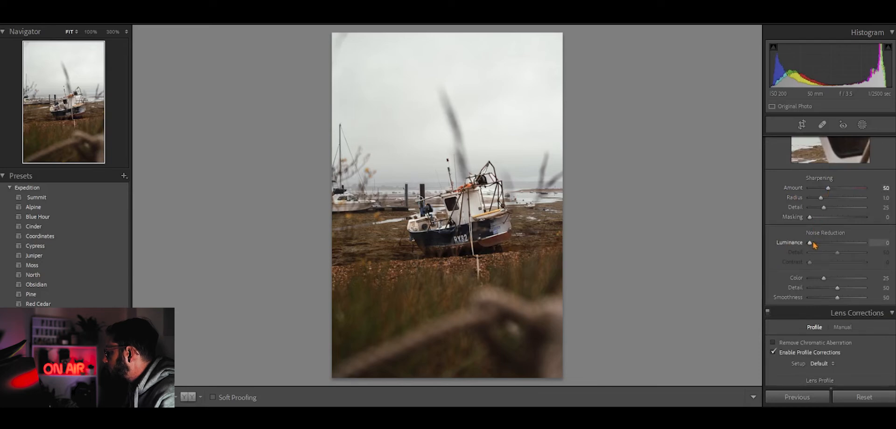
pyautogui.moveTo(811, 244); pyautogui.dragTo(817, 245)
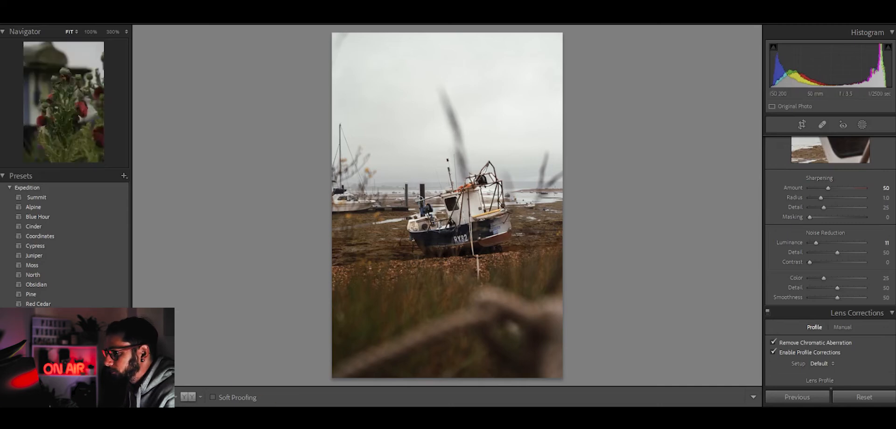
# Open the portrait photo of the red poppies and set exposure 0.26, contrast 11, highlights 23 and shadows -79
pyautogui.click(369, 420)
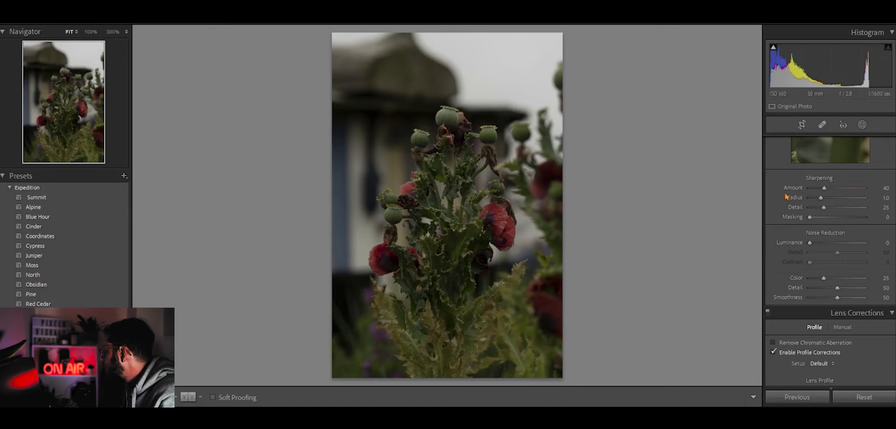
pyautogui.scroll(15, 787, 196)
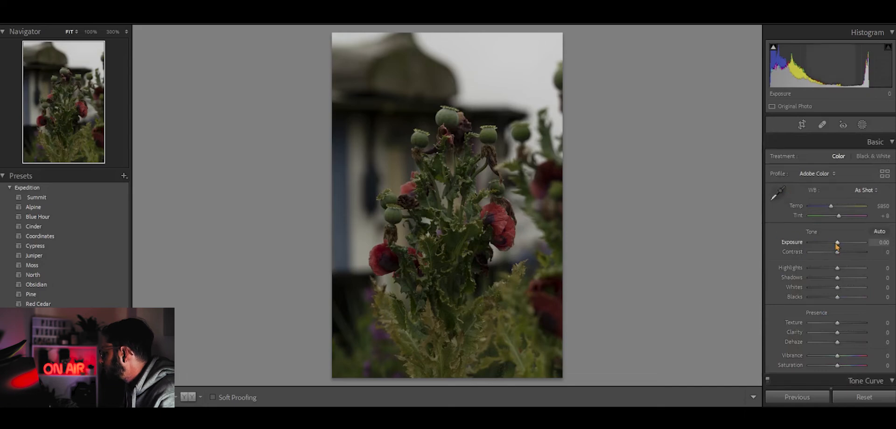
pyautogui.moveTo(838, 245); pyautogui.dragTo(840, 255)
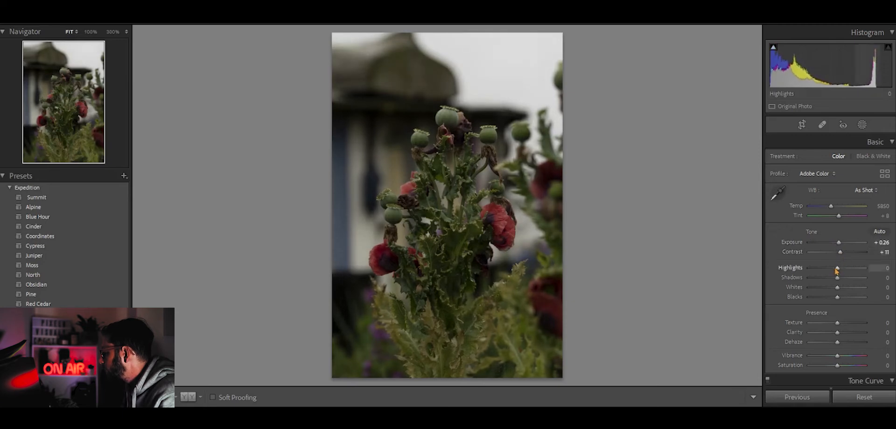
pyautogui.moveTo(838, 269); pyautogui.dragTo(816, 285)
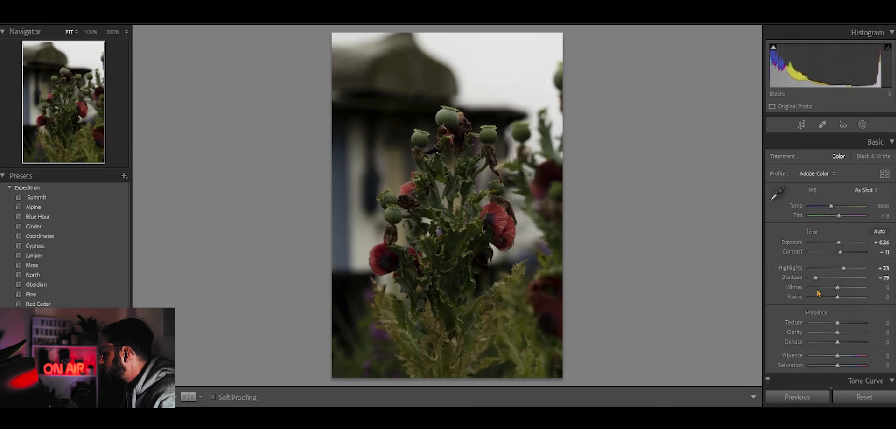
# Set the poppy photo's whites to 9, blacks -23, texture 5, clarity 12, vibrance 7 and saturation -7
pyautogui.moveTo(839, 291); pyautogui.dragTo(831, 299)
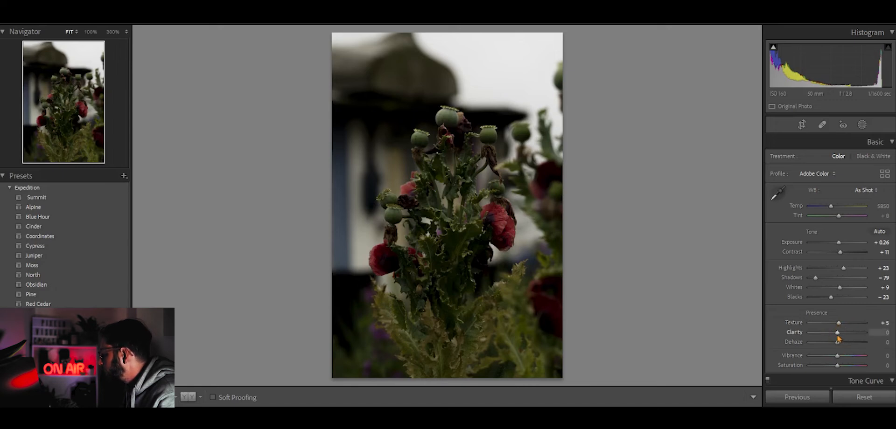
pyautogui.moveTo(838, 336); pyautogui.dragTo(840, 336)
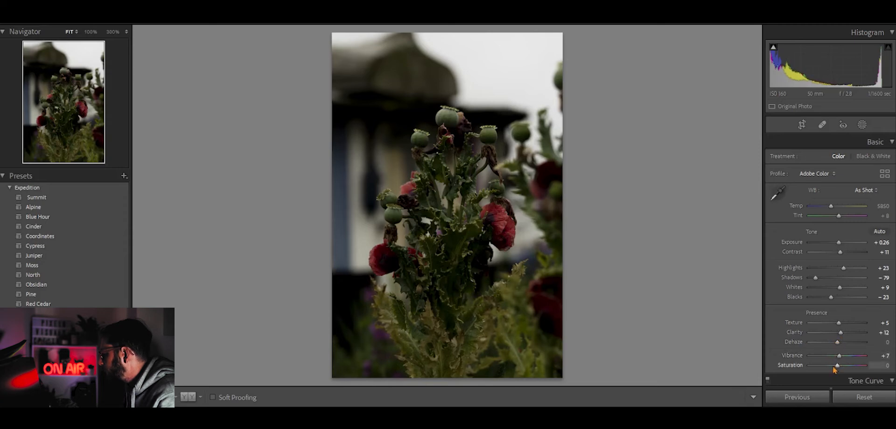
pyautogui.moveTo(838, 371); pyautogui.dragTo(836, 371)
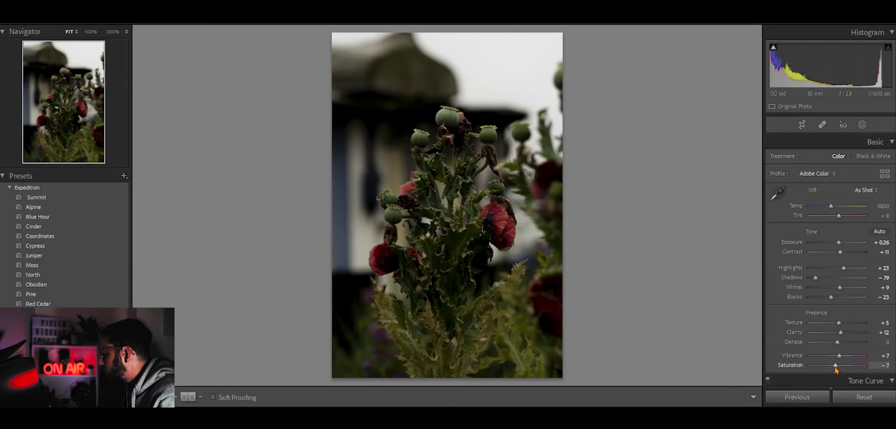
# Shape the poppy photo's RGB point curve: midtones 135 to 123, highlights 188 to 194, raised black point, and shadows 49 to 53
pyautogui.scroll(-5, 791, 335)
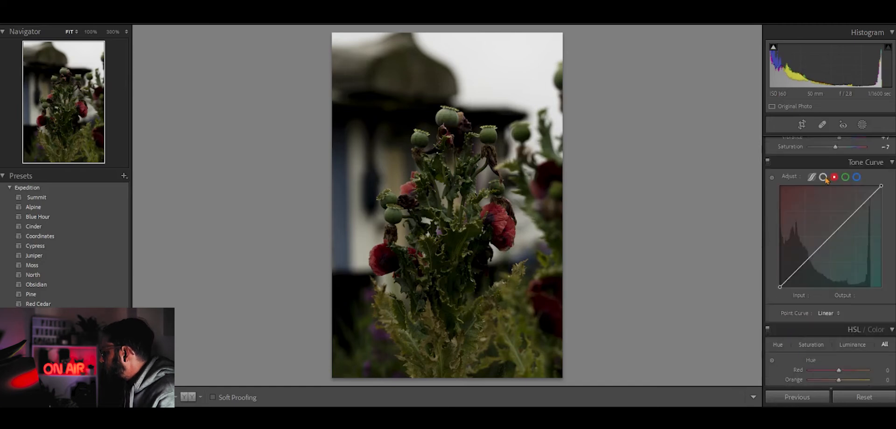
pyautogui.click(823, 178)
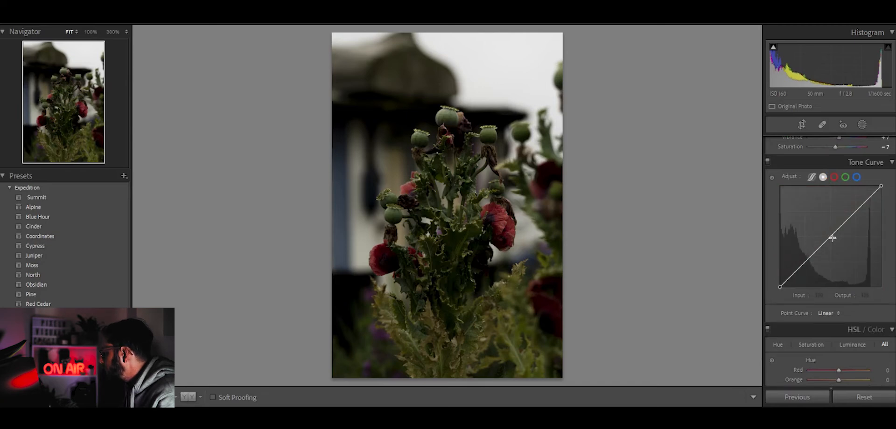
pyautogui.moveTo(833, 238); pyautogui.dragTo(834, 241)
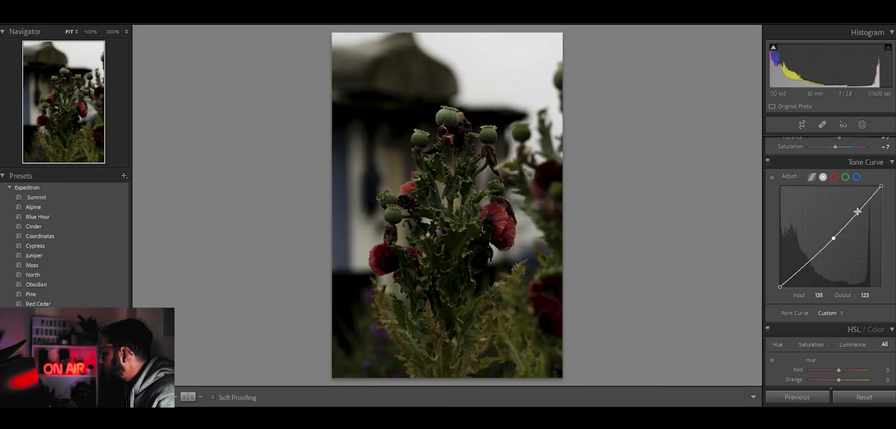
pyautogui.moveTo(855, 215); pyautogui.dragTo(855, 211)
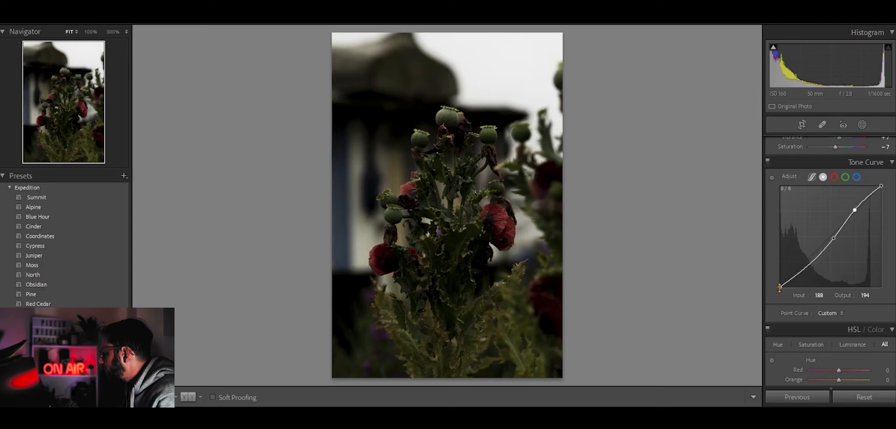
pyautogui.moveTo(779, 287); pyautogui.dragTo(799, 270)
pyautogui.click(802, 268)
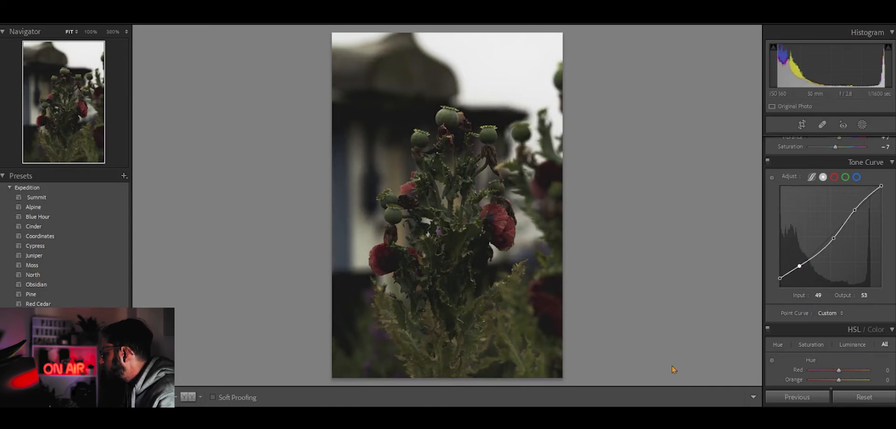
# Adjust the green channel curve with a midtone point of input 127, output 134, plus anchor points in the shadows and highlights
pyautogui.click(845, 180)
pyautogui.moveTo(831, 238); pyautogui.dragTo(831, 235)
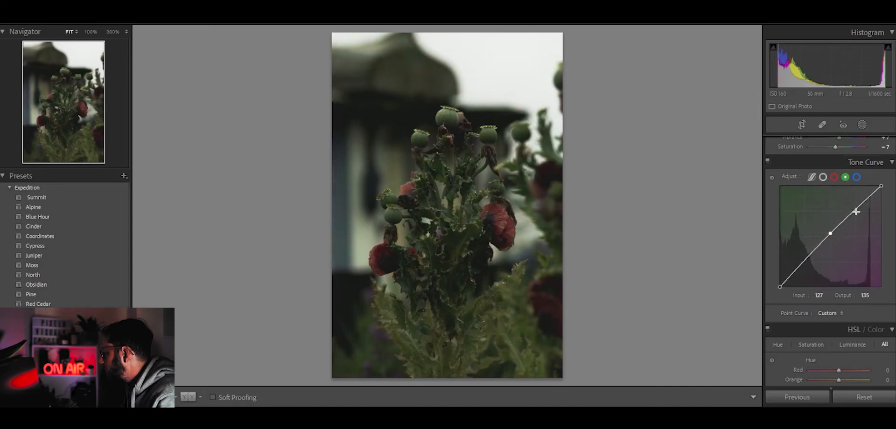
pyautogui.moveTo(856, 211); pyautogui.dragTo(853, 210)
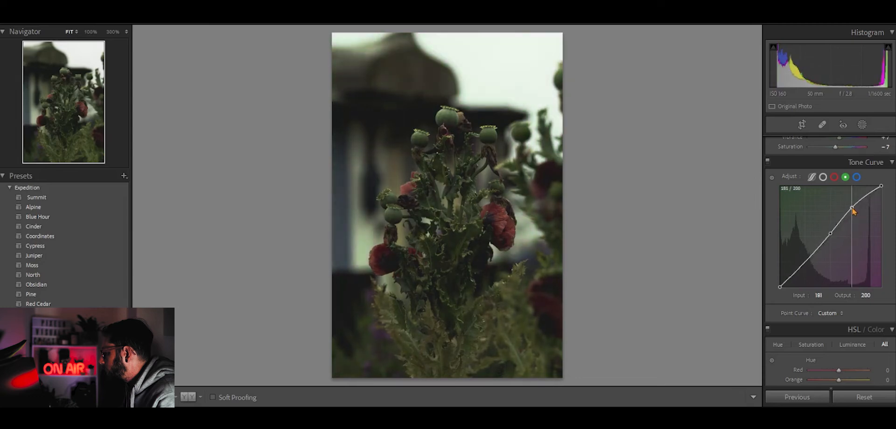
pyautogui.moveTo(806, 261); pyautogui.dragTo(805, 263)
pyautogui.moveTo(852, 208); pyautogui.dragTo(853, 212)
pyautogui.moveTo(831, 233); pyautogui.dragTo(830, 235)
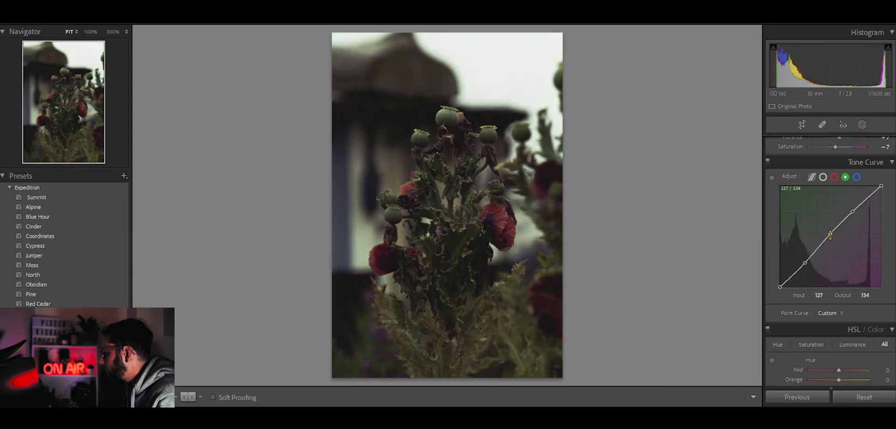
# Set the poppy photo's green hue to +30
pyautogui.scroll(-3, 795, 341)
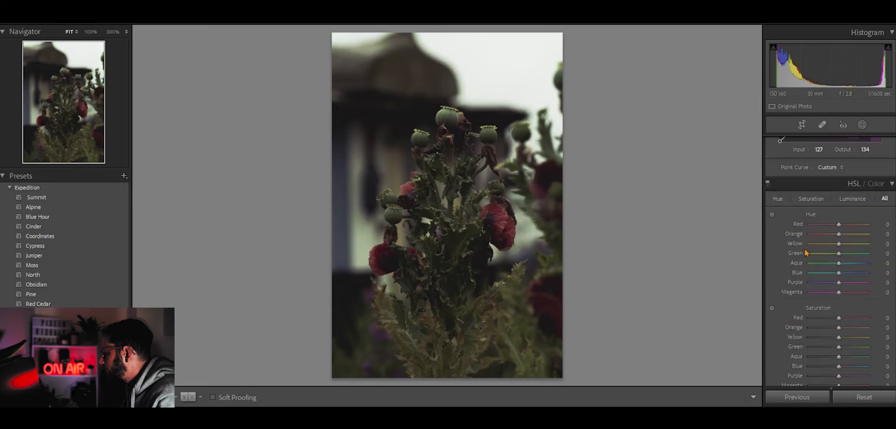
pyautogui.scroll(-2, 807, 262)
pyautogui.scroll(2, 802, 255)
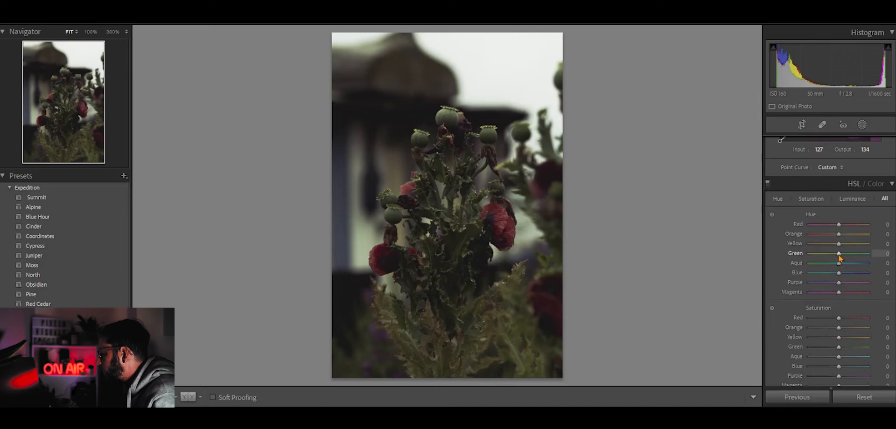
pyautogui.moveTo(840, 255); pyautogui.dragTo(848, 260)
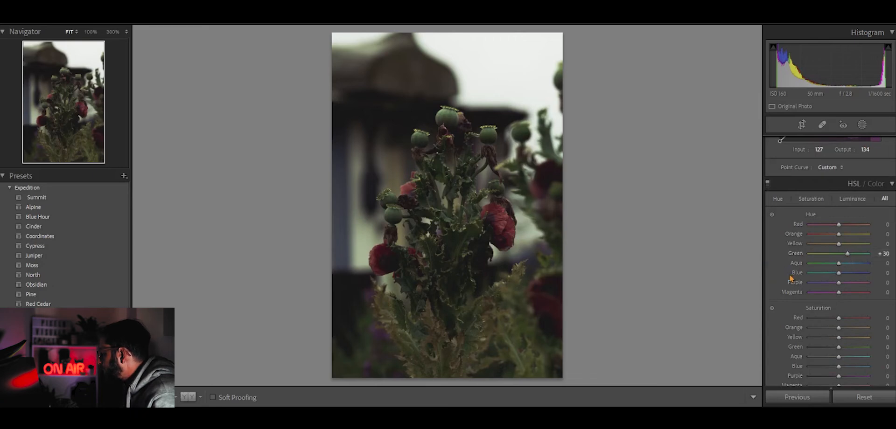
# Set the poppy photo's color saturation to red 47, orange -28, yellow -68, green 18, purple -55 and magenta -30
pyautogui.scroll(-5, 790, 278)
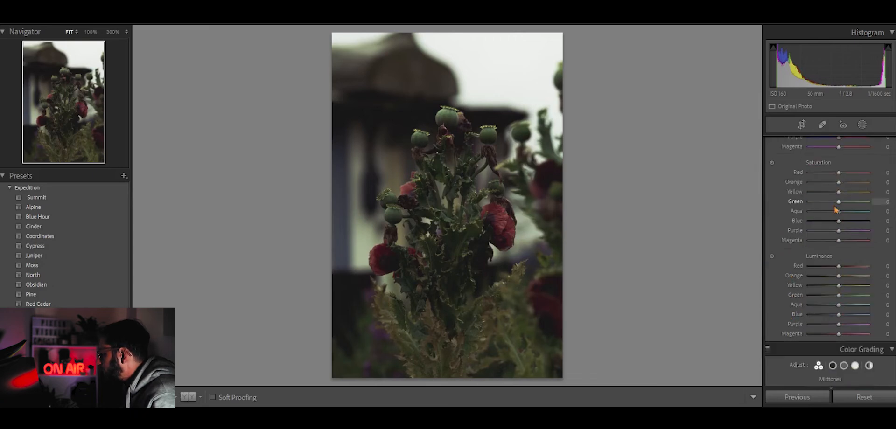
pyautogui.moveTo(841, 203); pyautogui.dragTo(847, 206)
pyautogui.moveTo(838, 192); pyautogui.dragTo(820, 193)
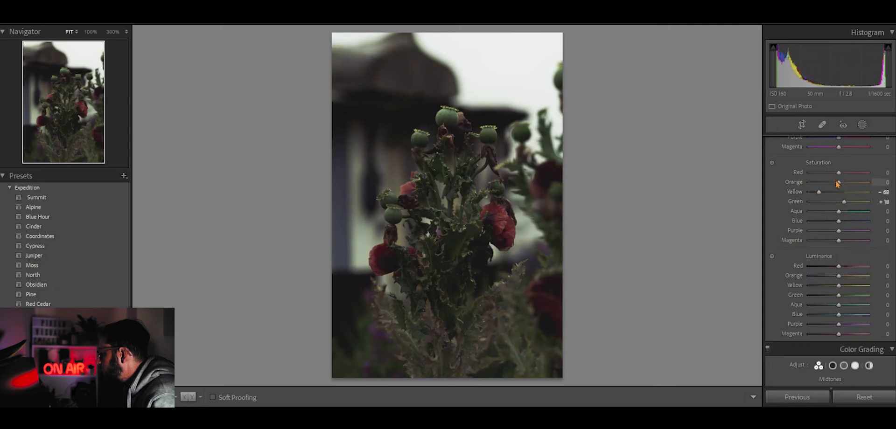
pyautogui.moveTo(839, 183); pyautogui.dragTo(832, 184)
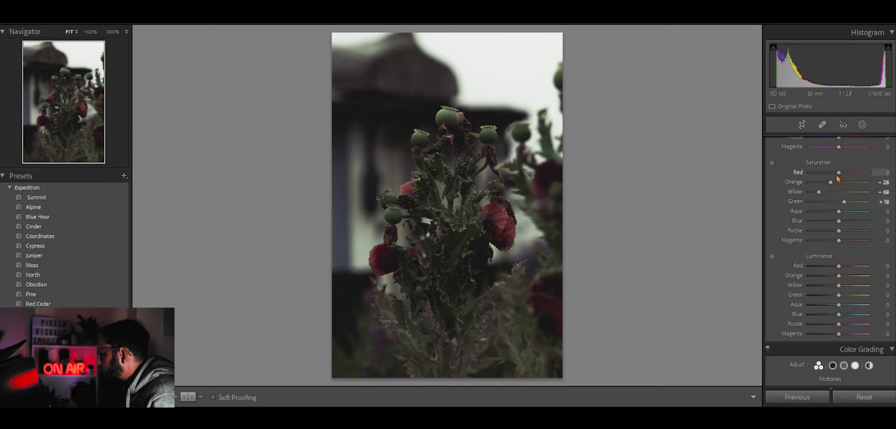
pyautogui.moveTo(839, 174); pyautogui.dragTo(854, 178)
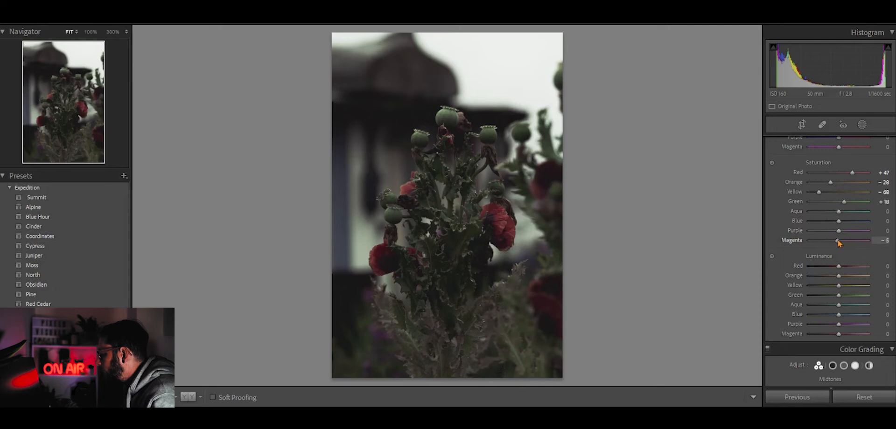
pyautogui.moveTo(839, 241); pyautogui.dragTo(823, 233)
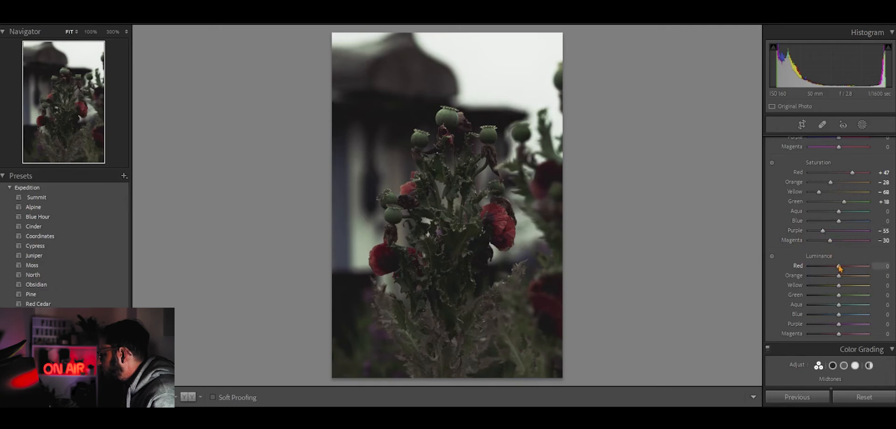
# Set the poppy photo's color luminance to red 35, green -22, blue -55, purple -100 and magenta -100
pyautogui.moveTo(838, 266); pyautogui.dragTo(849, 267)
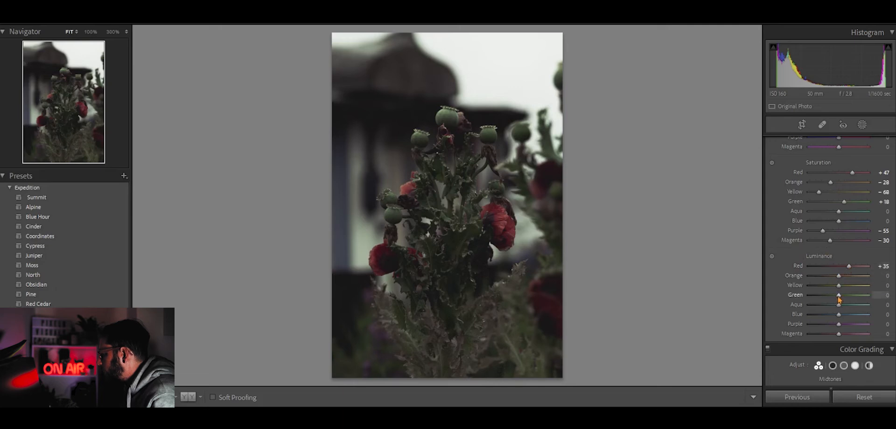
pyautogui.moveTo(837, 298); pyautogui.dragTo(834, 299)
pyautogui.moveTo(838, 316); pyautogui.dragTo(794, 338)
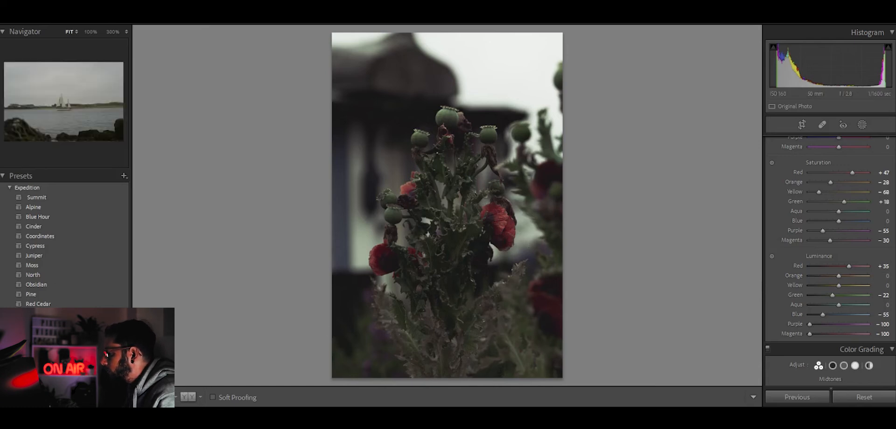
# Open the sailboat photo, straighten its horizon by 1.92 degrees and crop it to a 4 x 3 aspect ratio
pyautogui.click(406, 420)
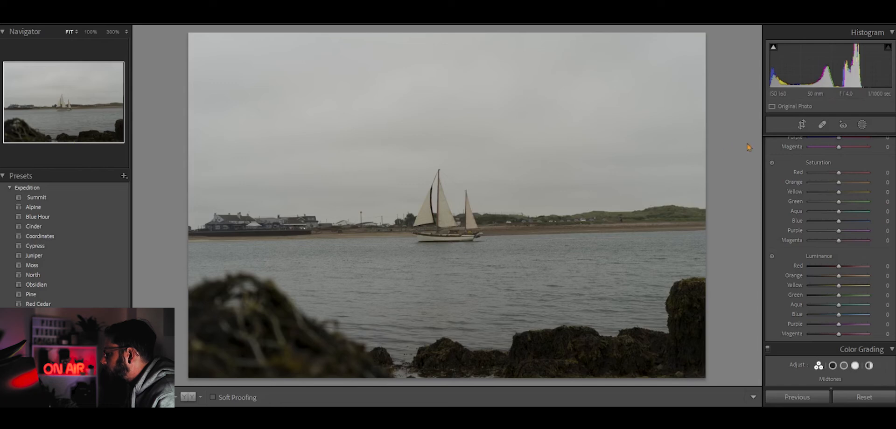
pyautogui.click(801, 125)
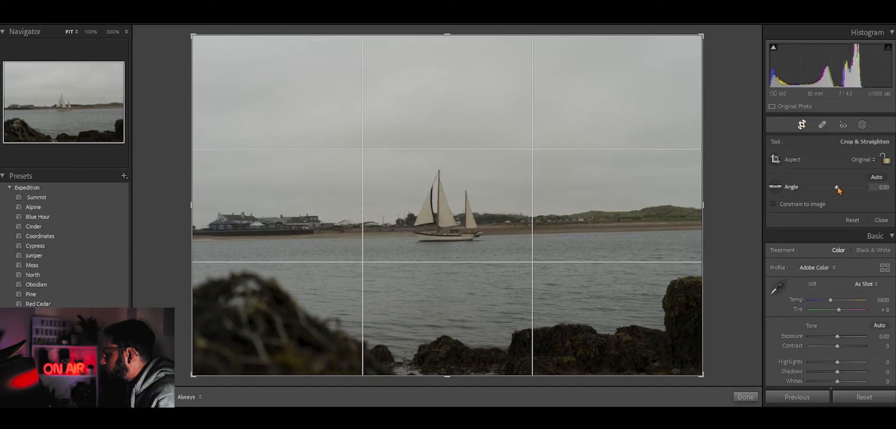
pyautogui.moveTo(837, 187)
pyautogui.mouseDown()
pyautogui.moveTo(847, 190)
pyautogui.moveTo(831, 191)
pyautogui.moveTo(838, 193)
pyautogui.mouseUp()
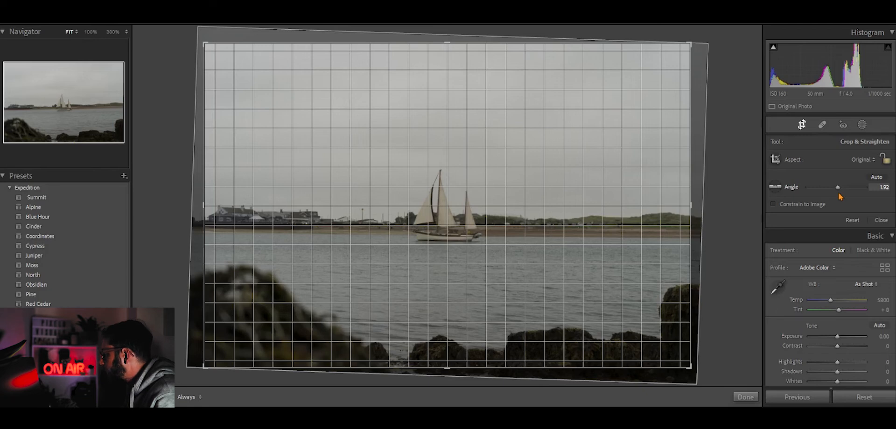
pyautogui.moveTo(839, 192); pyautogui.dragTo(838, 192)
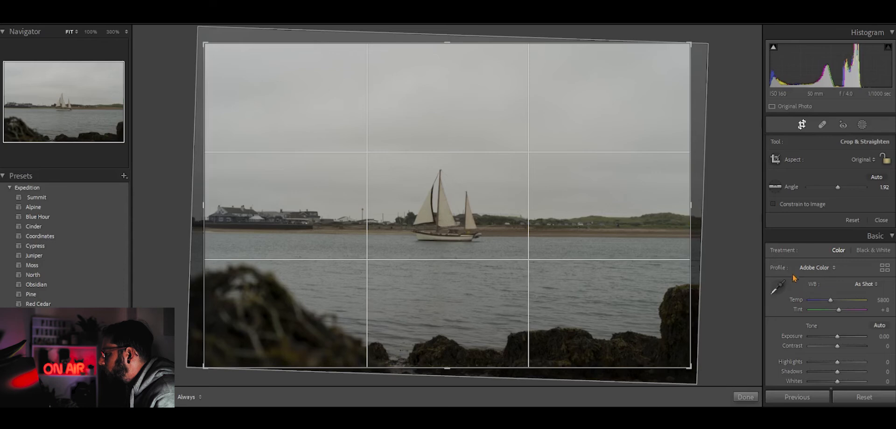
pyautogui.press('a')
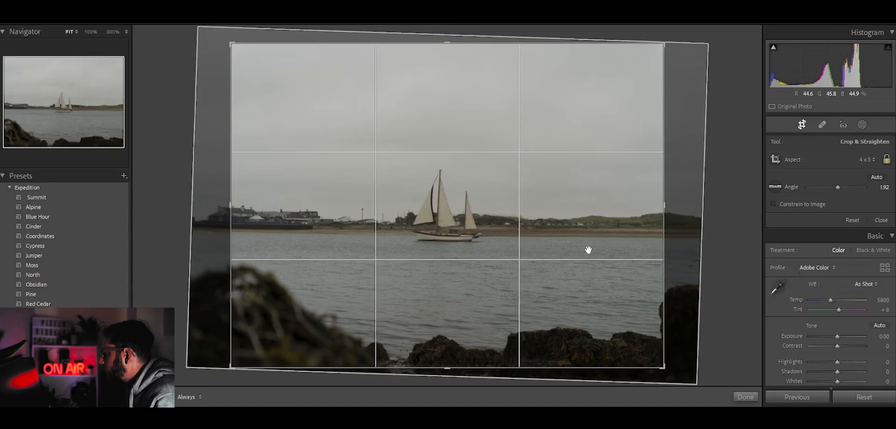
pyautogui.click(802, 125)
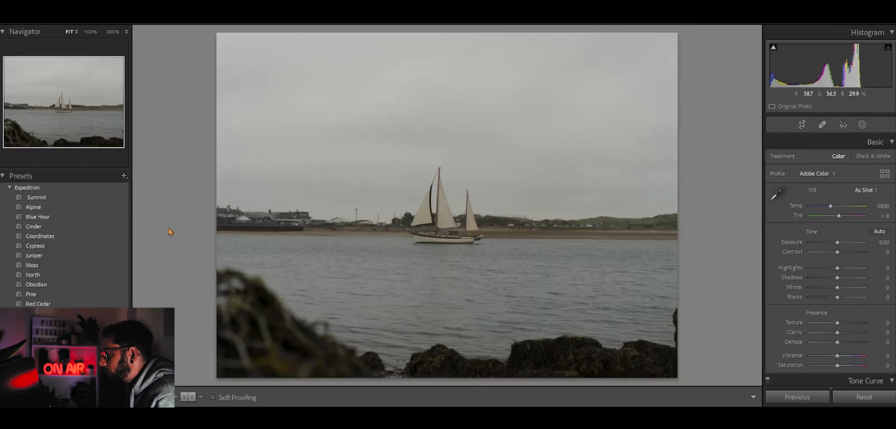
# Preview the Expedition presets on the sailboat photo and apply one from the Expedition - Developed Film group
pyautogui.click(52, 200)
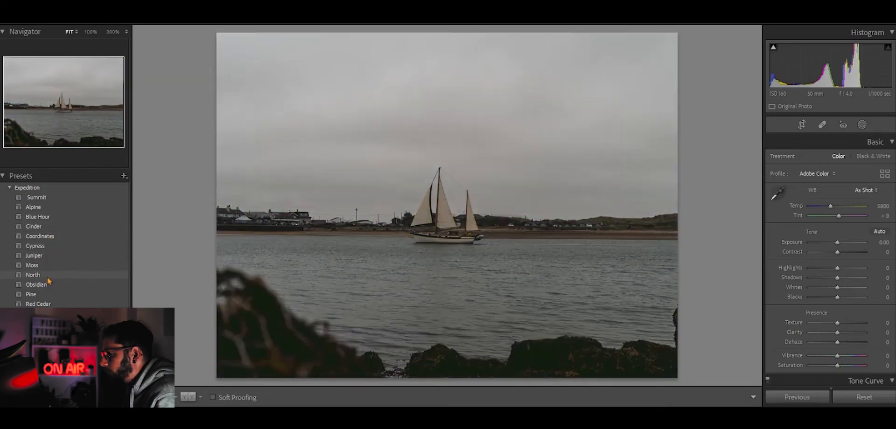
pyautogui.scroll(-3, 48, 284)
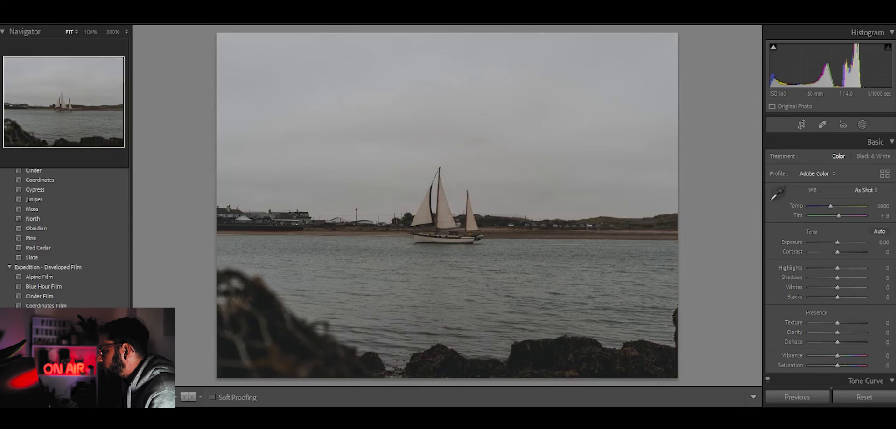
pyautogui.click(40, 325)
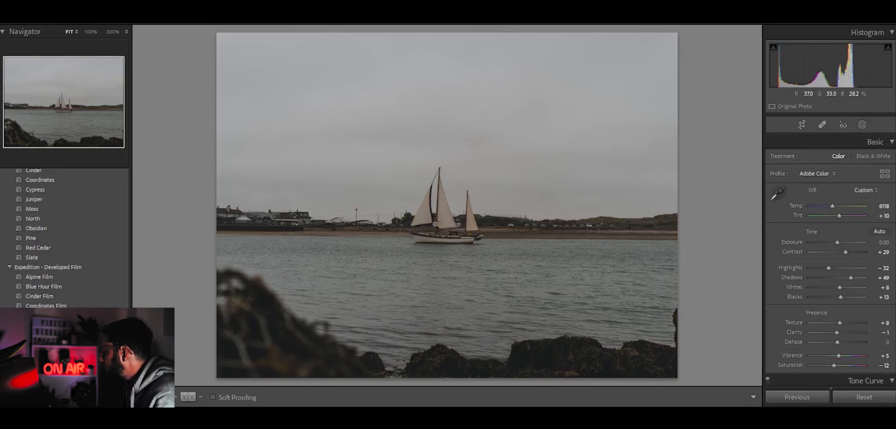
# Create a subject mask on the sailboat with exposure 0.57, contrast 9, highlights 23, shadows -18, whites 9, blacks -4 and adjusted clarity
pyautogui.click(862, 125)
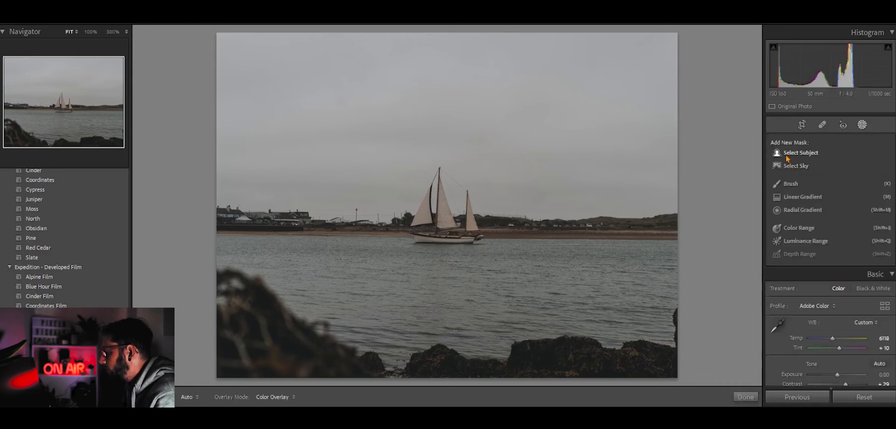
pyautogui.click(788, 158)
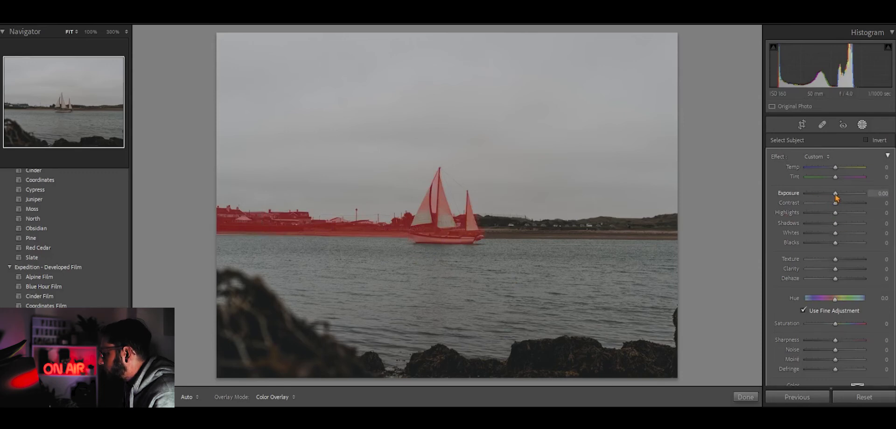
pyautogui.moveTo(836, 198); pyautogui.dragTo(841, 197)
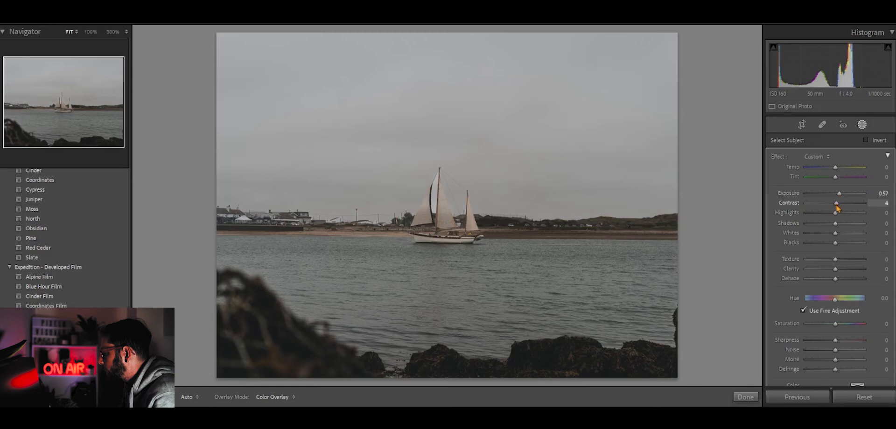
pyautogui.moveTo(836, 213); pyautogui.dragTo(834, 243)
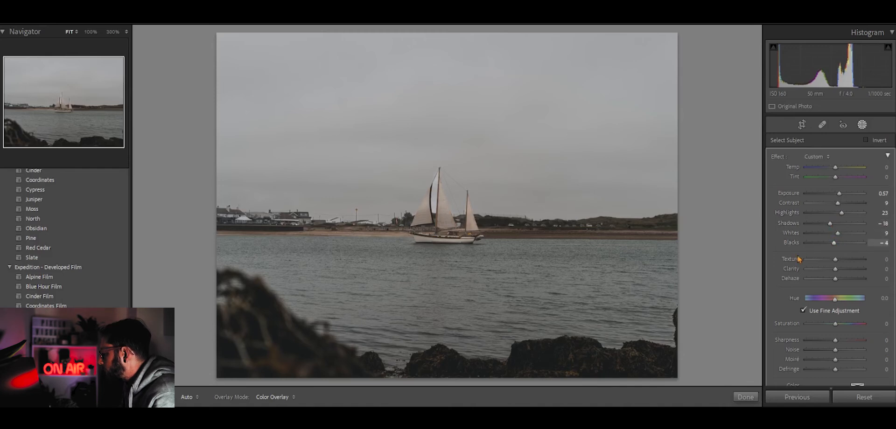
pyautogui.moveTo(836, 273); pyautogui.dragTo(837, 273)
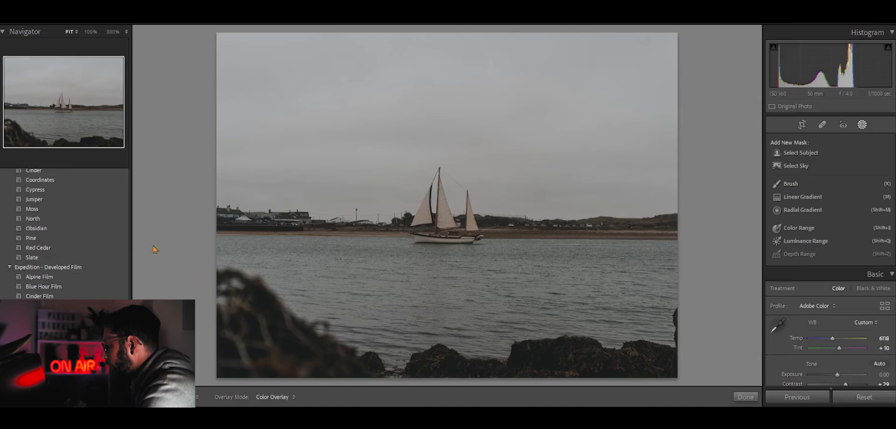
# Compare the sailboat photo's before and after versions, and close masking
pyautogui.scroll(3, 104, 242)
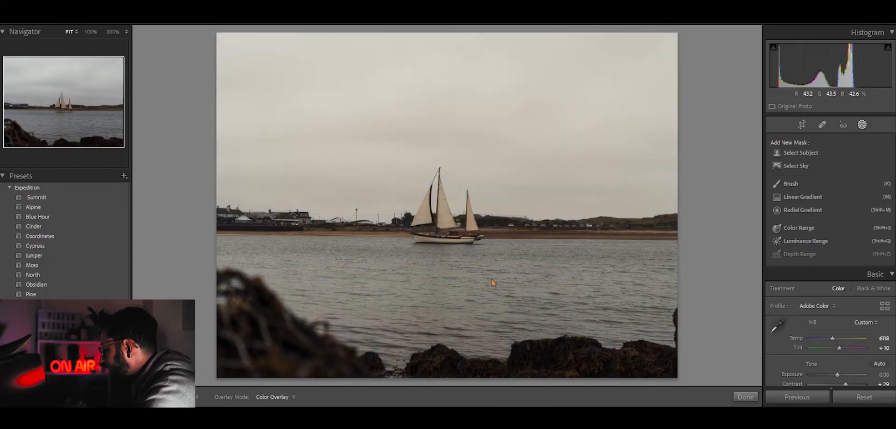
pyautogui.press('\\')
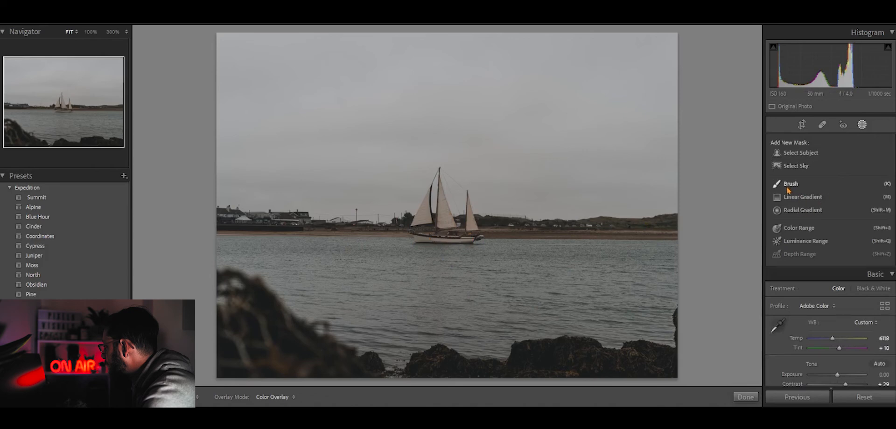
pyautogui.click(865, 128)
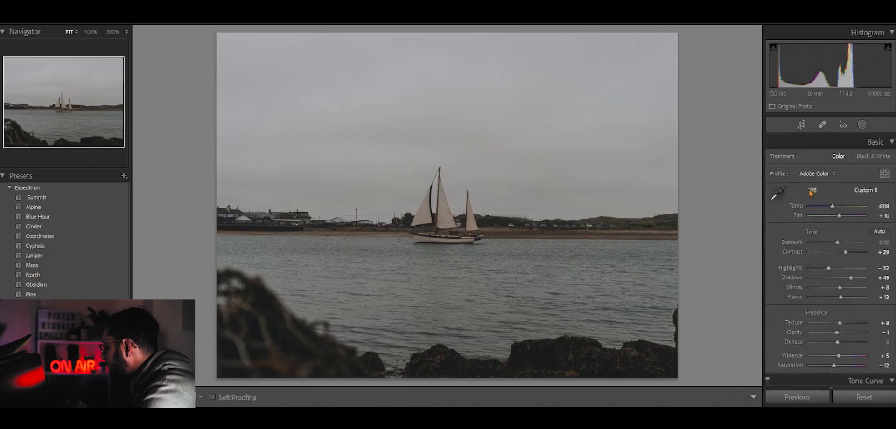
# Review the sailboat photo's basic adjustments, RGB point curve and hue, saturation and luminance settings
pyautogui.scroll(-3, 811, 193)
pyautogui.scroll(3, 810, 193)
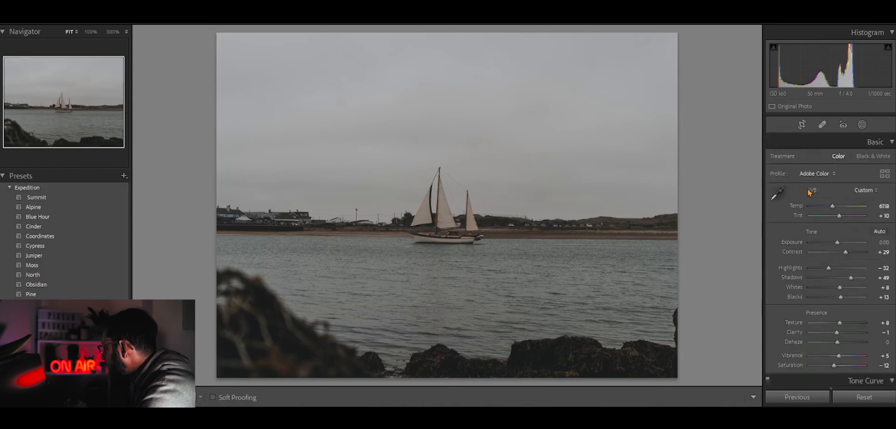
pyautogui.scroll(-6, 810, 193)
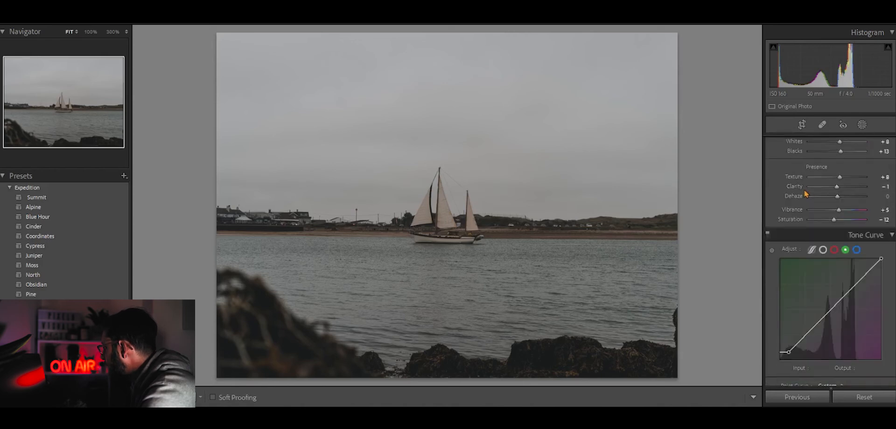
pyautogui.scroll(-5, 805, 194)
pyautogui.scroll(2, 815, 187)
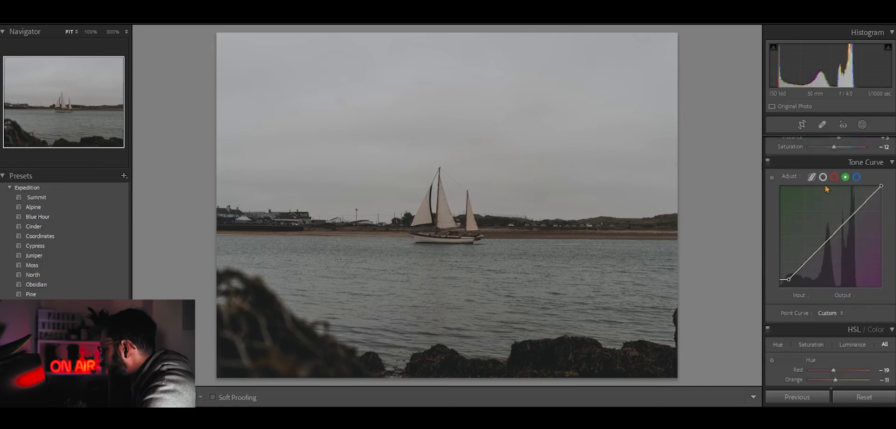
pyautogui.click(823, 178)
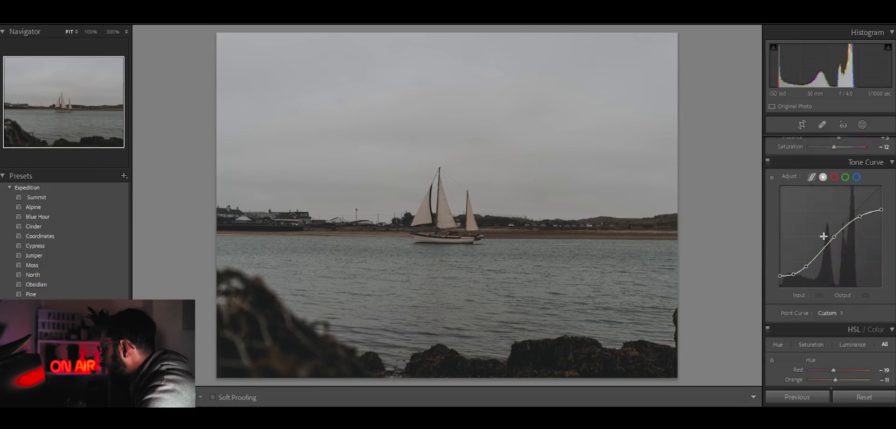
pyautogui.scroll(-6, 774, 259)
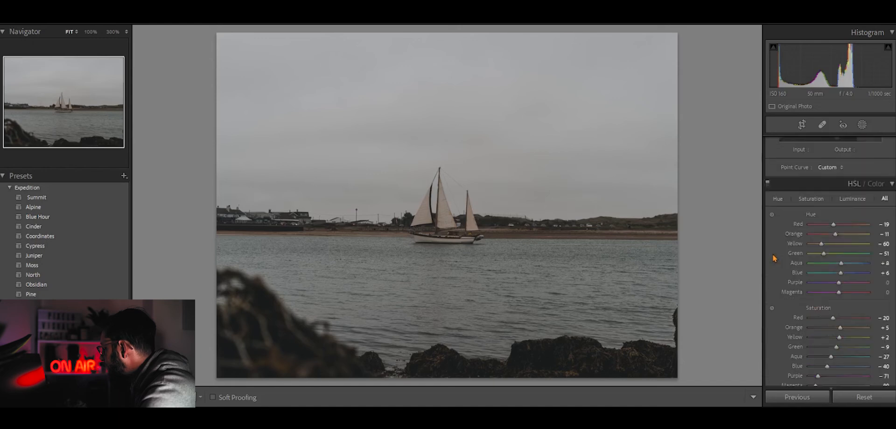
pyautogui.scroll(-3, 774, 258)
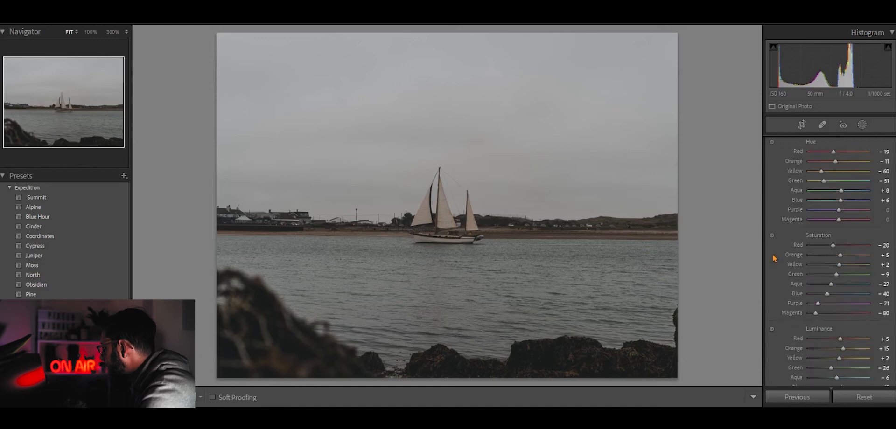
pyautogui.scroll(-2, 774, 258)
# Color grade the sailboat photo with a subtle teal tint in the shadows and midtones at hue 45, saturation 5
pyautogui.scroll(-8, 774, 258)
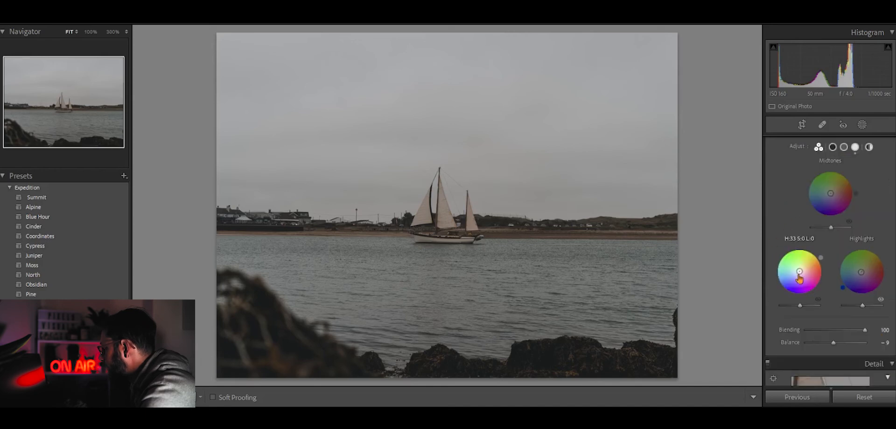
pyautogui.moveTo(799, 275); pyautogui.dragTo(798, 271)
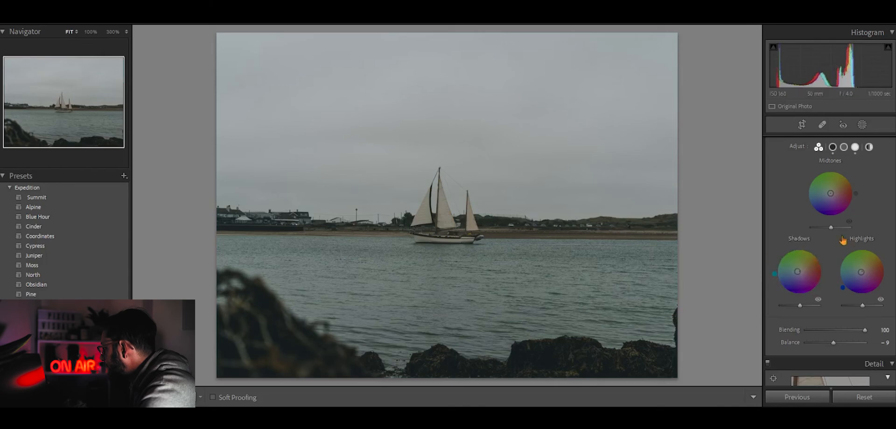
pyautogui.scroll(-5, 795, 236)
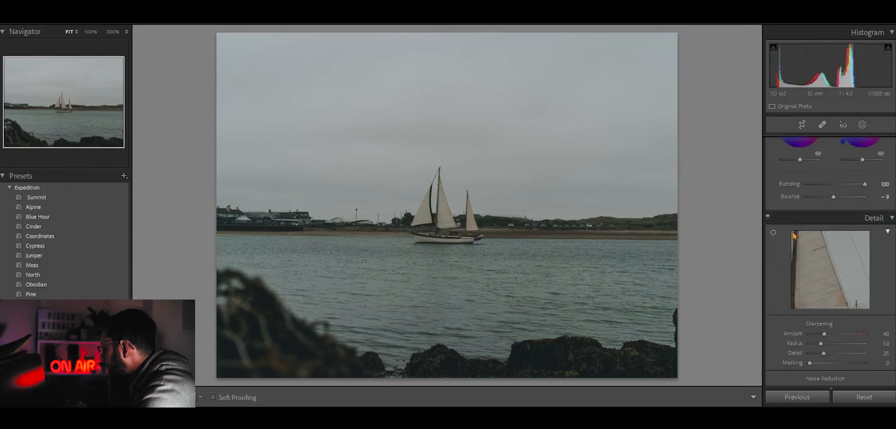
pyautogui.scroll(7, 795, 236)
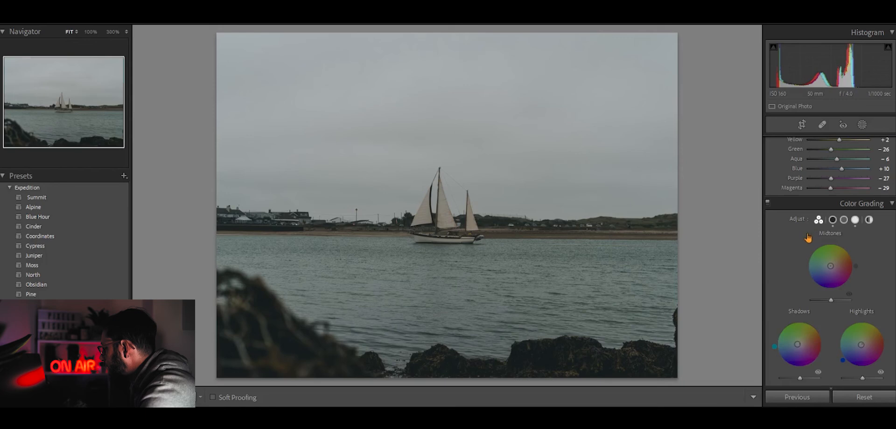
pyautogui.scroll(-2, 797, 253)
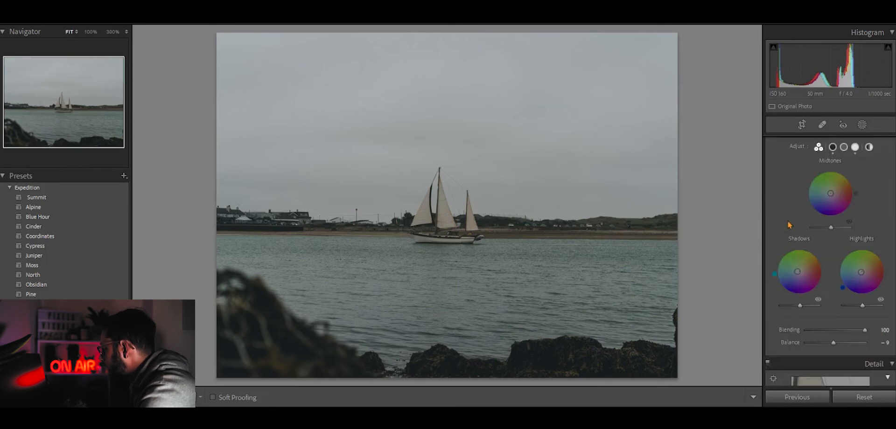
pyautogui.scroll(2, 789, 225)
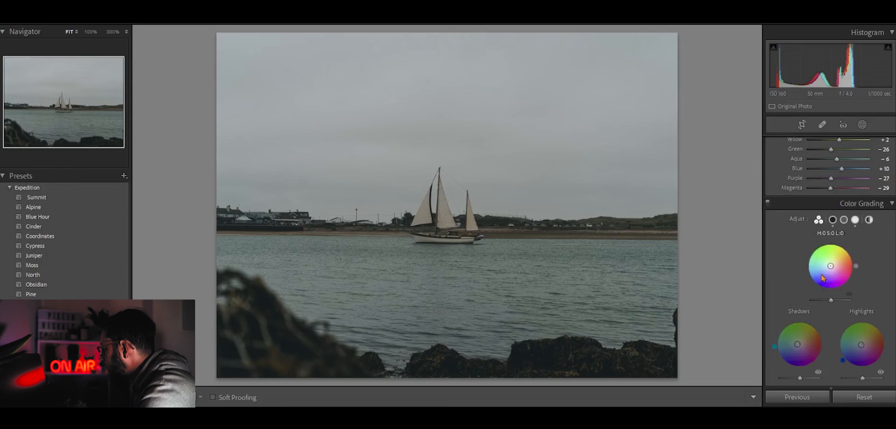
pyautogui.moveTo(830, 266); pyautogui.dragTo(832, 265)
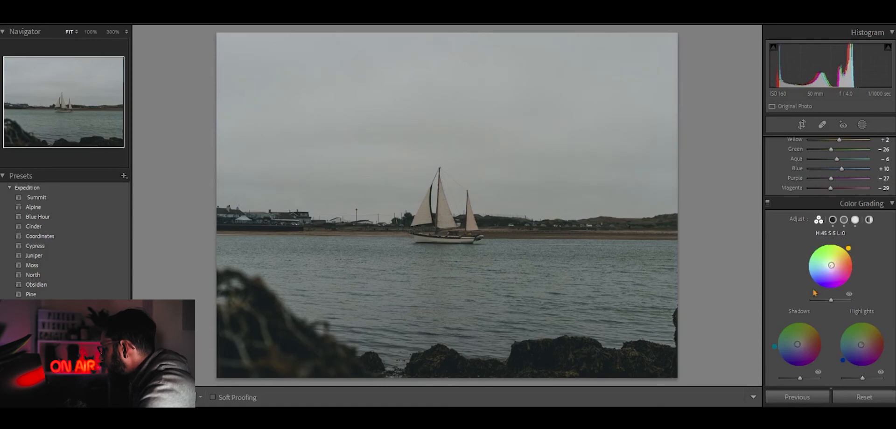
# Set sharpening amount to 50 and luminance noise reduction to 9, with chromatic aberration removal enabled
pyautogui.scroll(-5, 783, 293)
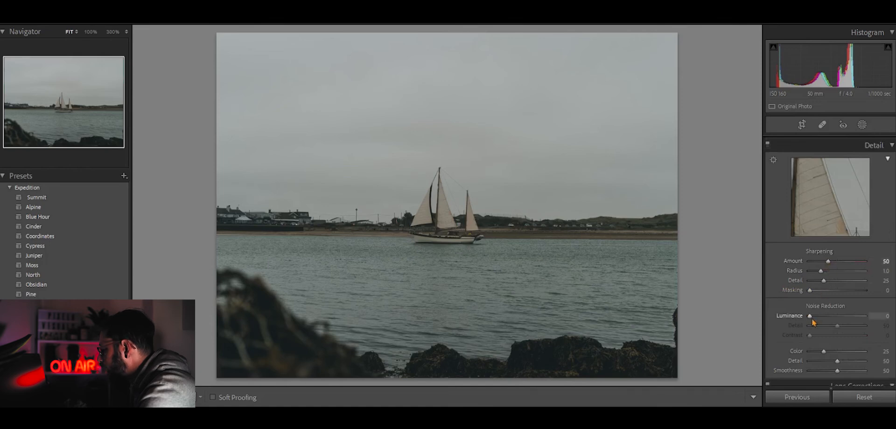
pyautogui.moveTo(810, 318); pyautogui.dragTo(816, 320)
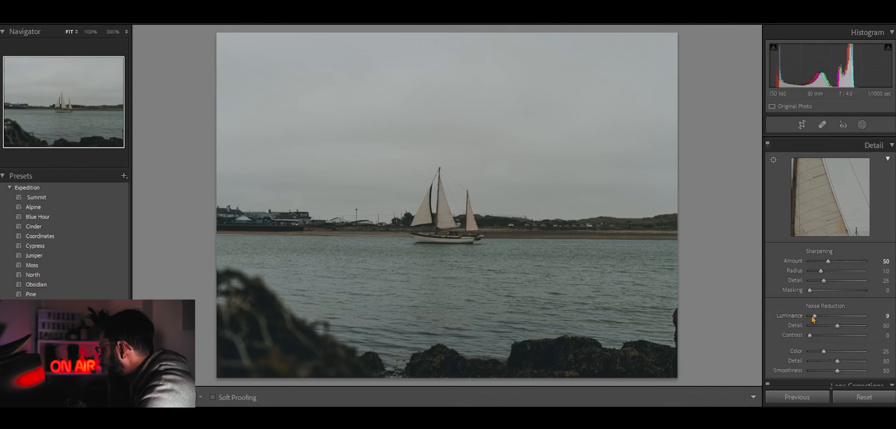
pyautogui.scroll(-3, 805, 316)
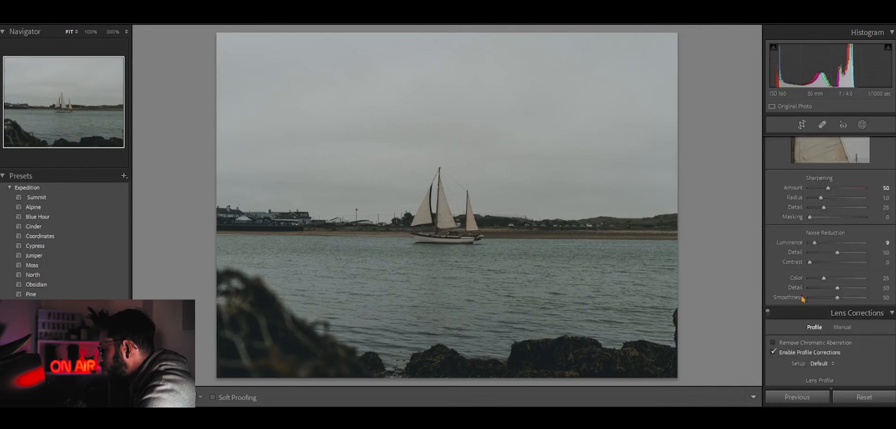
pyautogui.click(773, 343)
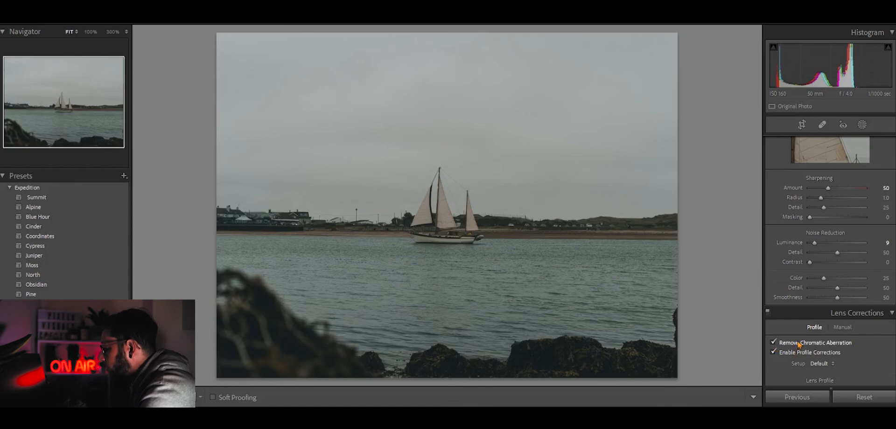
# Crop tighter around the sailboat with a custom aspect ratio, keeping the foreground rocks in frame, and toggle the before and after comparison
pyautogui.click(801, 125)
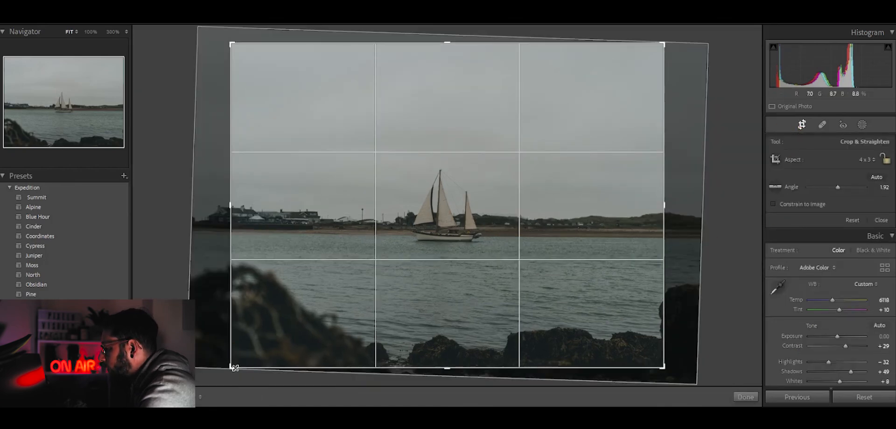
pyautogui.moveTo(231, 368); pyautogui.dragTo(256, 340)
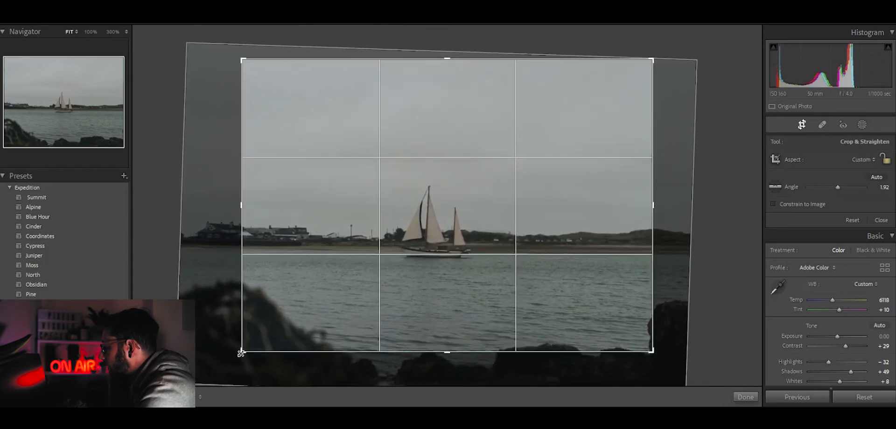
pyautogui.moveTo(652, 62); pyautogui.dragTo(630, 88)
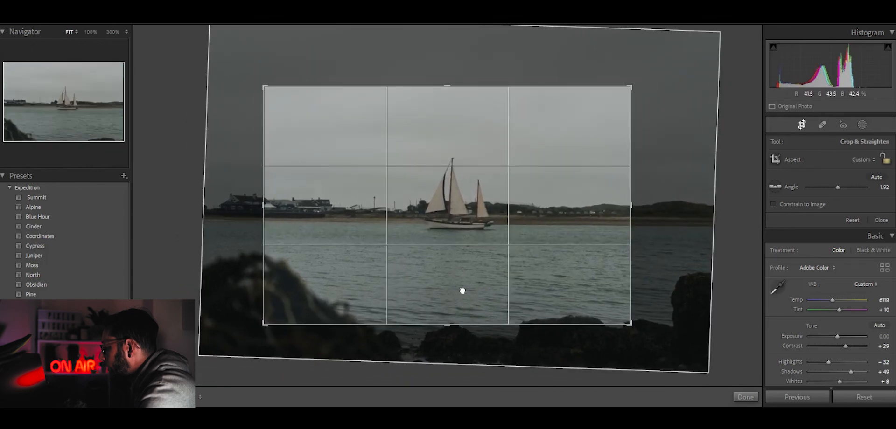
pyautogui.moveTo(462, 292); pyautogui.dragTo(457, 264)
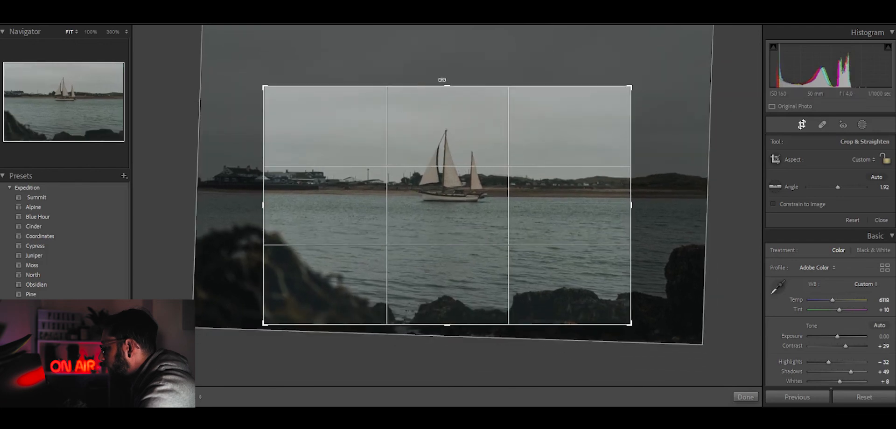
pyautogui.moveTo(449, 86); pyautogui.dragTo(448, 80)
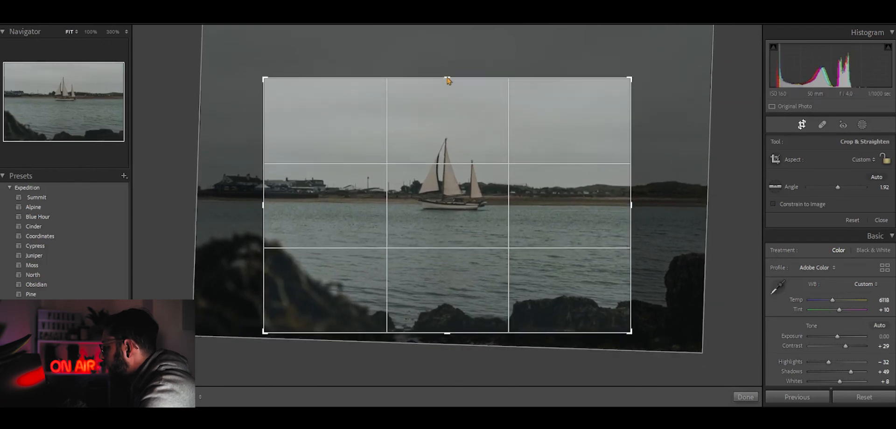
pyautogui.click(802, 127)
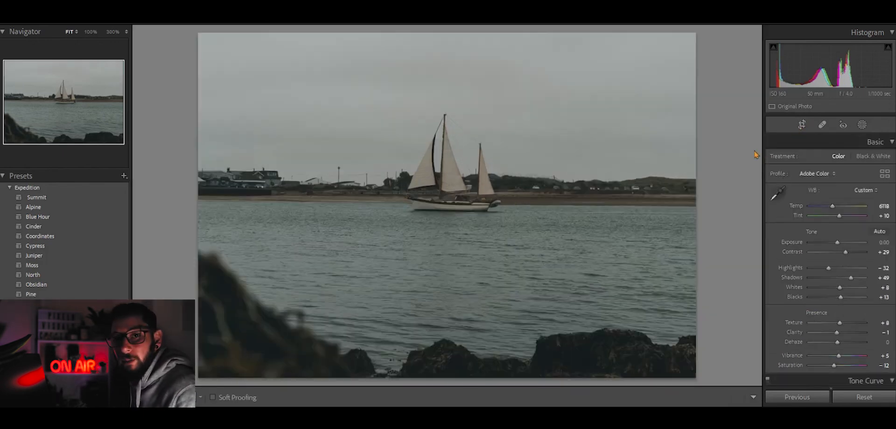
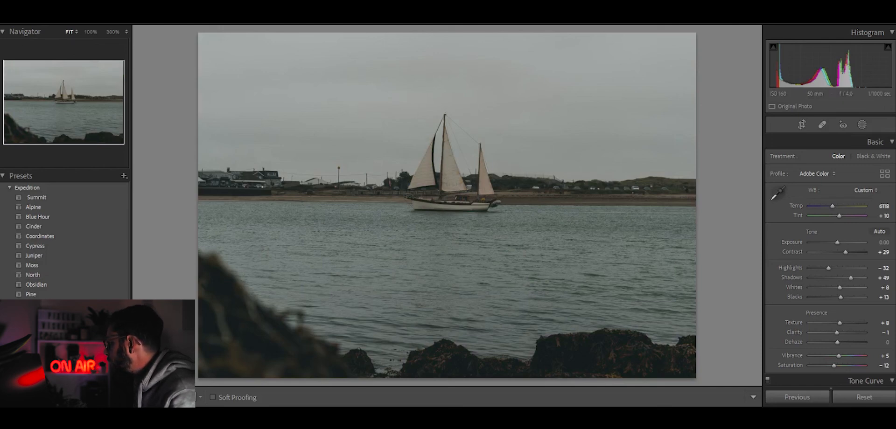
pyautogui.press('\\')
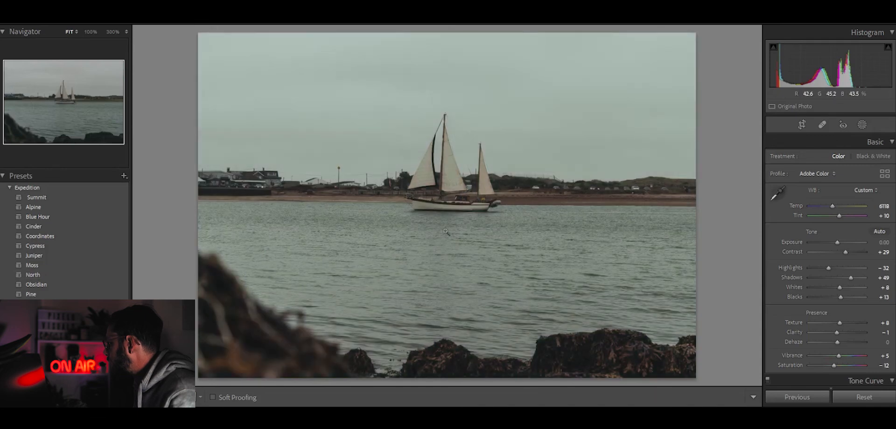
# Paint a brush mask of size 5, feather 100 and flow 100 over the sailboat's hull, masts and all three sails
pyautogui.click(862, 125)
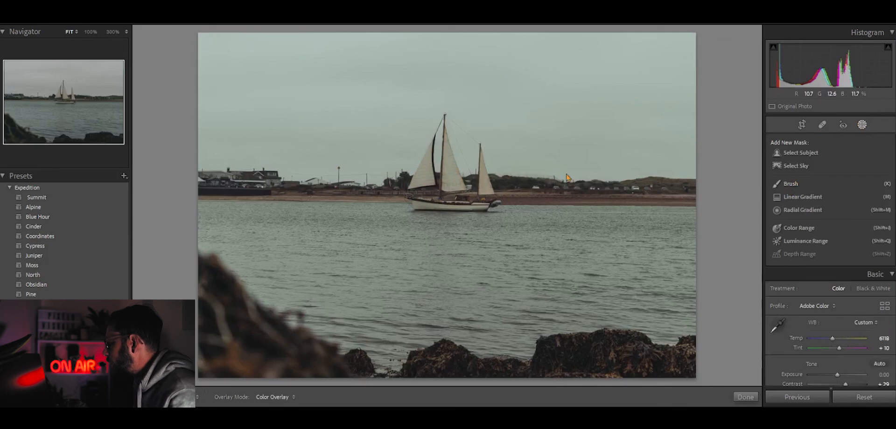
pyautogui.click(863, 125)
pyautogui.click(471, 195)
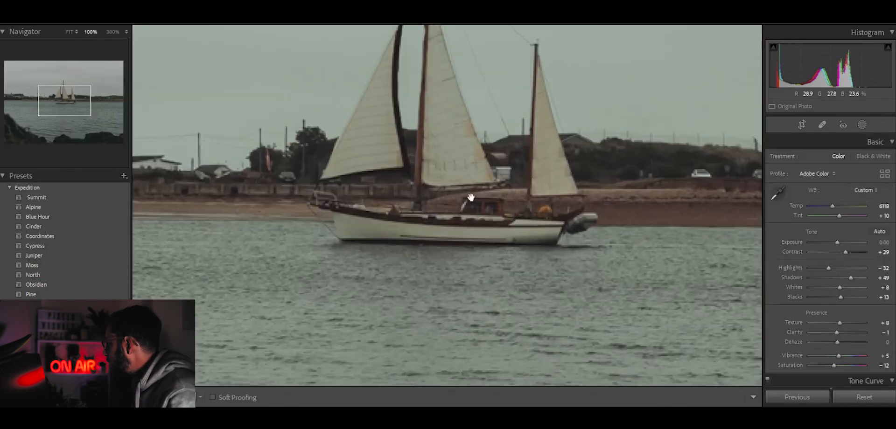
pyautogui.moveTo(475, 149); pyautogui.dragTo(463, 239)
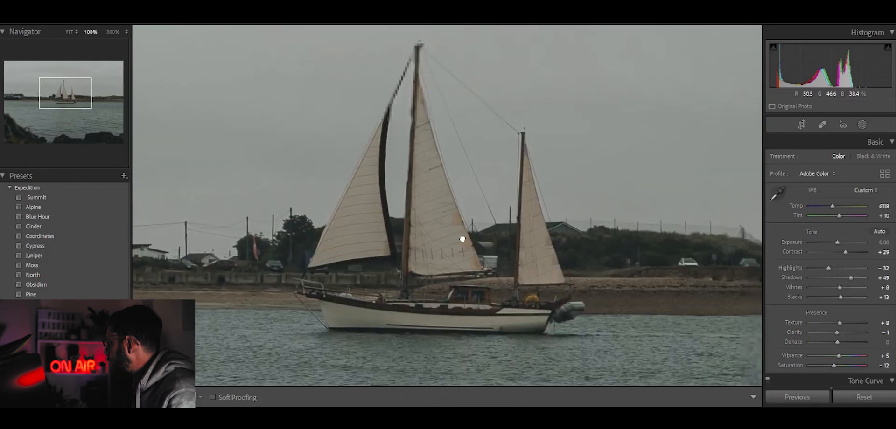
pyautogui.click(862, 125)
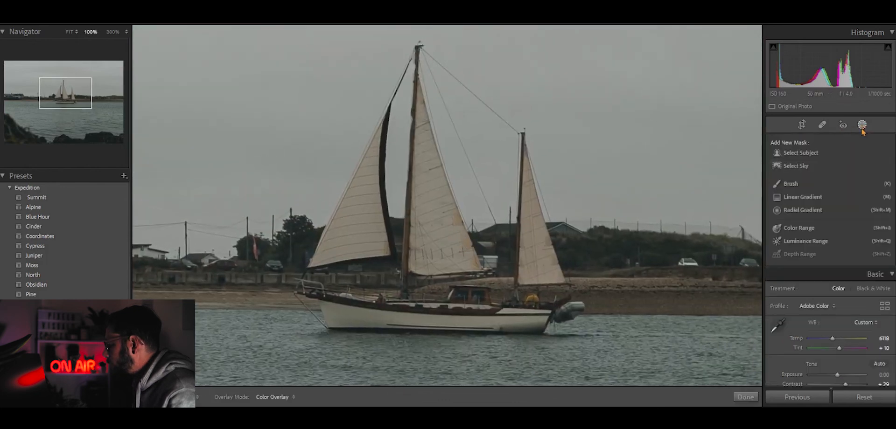
pyautogui.click(791, 184)
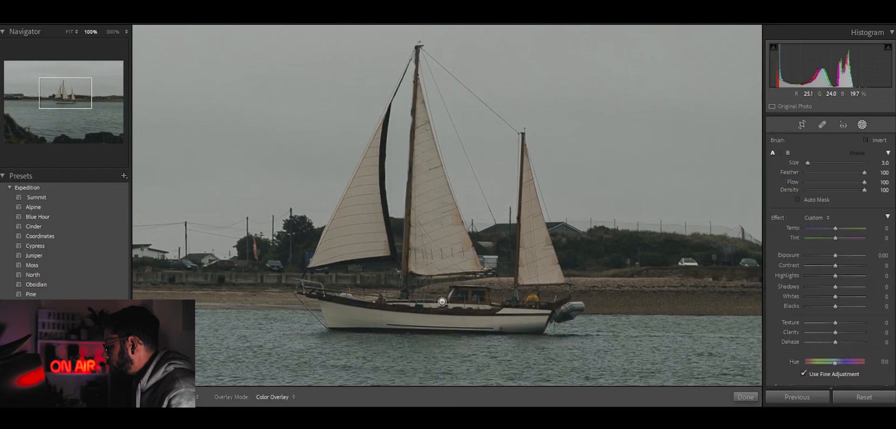
pyautogui.scroll(2, 448, 307)
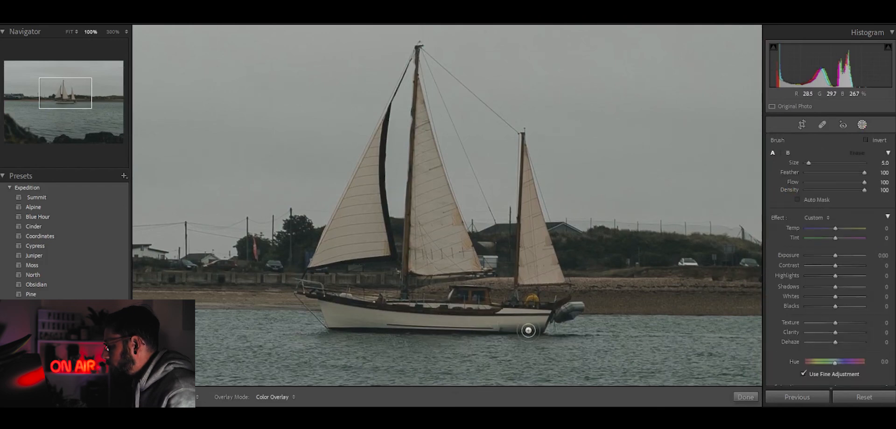
pyautogui.moveTo(543, 327)
pyautogui.mouseDown()
pyautogui.moveTo(352, 329)
pyautogui.moveTo(322, 318)
pyautogui.moveTo(309, 292)
pyautogui.moveTo(404, 311)
pyautogui.moveTo(547, 315)
pyautogui.moveTo(398, 326)
pyautogui.moveTo(333, 310)
pyautogui.moveTo(405, 317)
pyautogui.moveTo(353, 295)
pyautogui.moveTo(477, 305)
pyautogui.moveTo(475, 290)
pyautogui.moveTo(460, 296)
pyautogui.moveTo(518, 316)
pyautogui.moveTo(575, 309)
pyautogui.moveTo(519, 309)
pyautogui.moveTo(513, 298)
pyautogui.moveTo(521, 275)
pyautogui.moveTo(557, 280)
pyautogui.moveTo(534, 212)
pyautogui.moveTo(540, 229)
pyautogui.moveTo(524, 263)
pyautogui.moveTo(537, 265)
pyautogui.moveTo(534, 279)
pyautogui.moveTo(521, 151)
pyautogui.moveTo(527, 278)
pyautogui.moveTo(414, 269)
pyautogui.moveTo(423, 184)
pyautogui.moveTo(425, 271)
pyautogui.moveTo(448, 243)
pyautogui.moveTo(472, 258)
pyautogui.moveTo(427, 151)
pyautogui.moveTo(417, 88)
pyautogui.moveTo(434, 140)
pyautogui.moveTo(422, 206)
pyautogui.mouseUp()
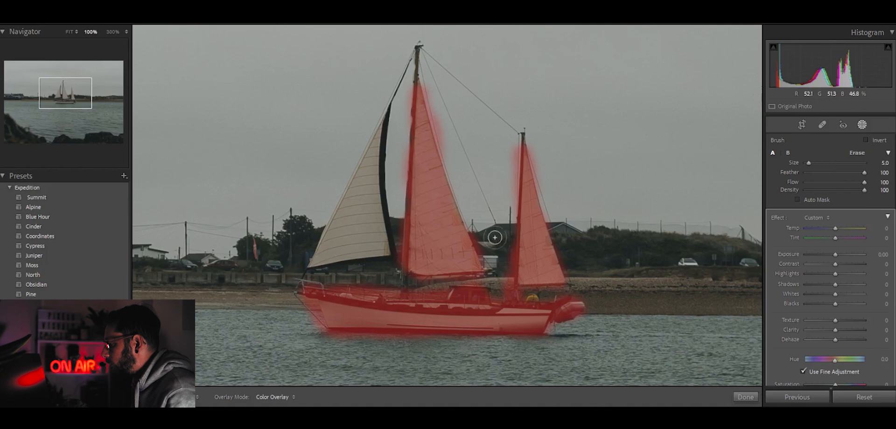
pyautogui.moveTo(374, 143)
pyautogui.mouseDown()
pyautogui.moveTo(312, 265)
pyautogui.moveTo(334, 250)
pyautogui.moveTo(386, 258)
pyautogui.moveTo(329, 258)
pyautogui.moveTo(388, 253)
pyautogui.moveTo(372, 219)
pyautogui.moveTo(377, 148)
pyautogui.moveTo(379, 222)
pyautogui.moveTo(371, 235)
pyautogui.moveTo(360, 195)
pyautogui.moveTo(343, 241)
pyautogui.moveTo(352, 218)
pyautogui.moveTo(346, 238)
pyautogui.moveTo(366, 243)
pyautogui.mouseUp()
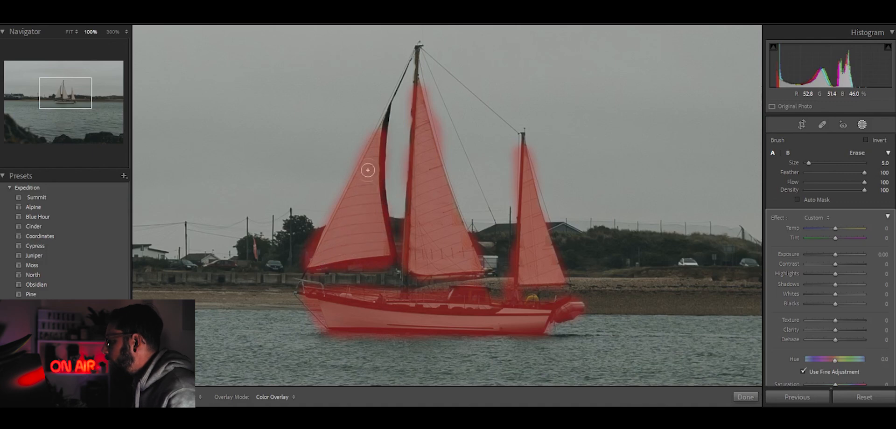
pyautogui.moveTo(368, 170); pyautogui.dragTo(386, 111)
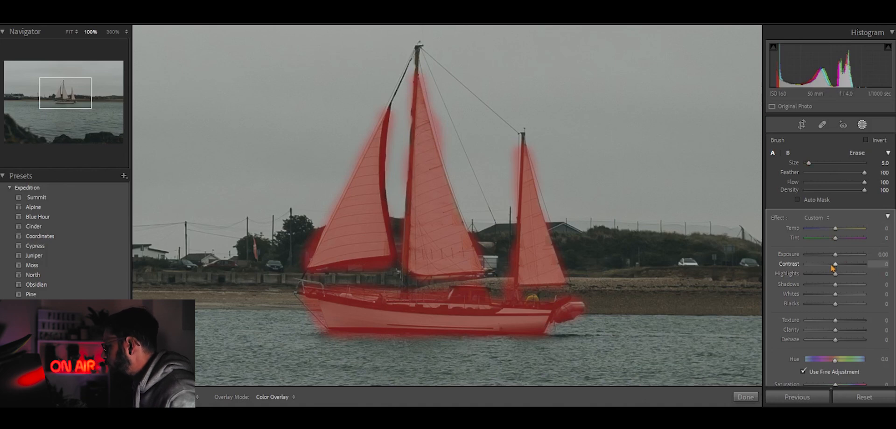
# Brighten the masked sailboat with exposure 0.17, highlights 16, shadows -8 and whites 13
pyautogui.moveTo(839, 259); pyautogui.dragTo(846, 258)
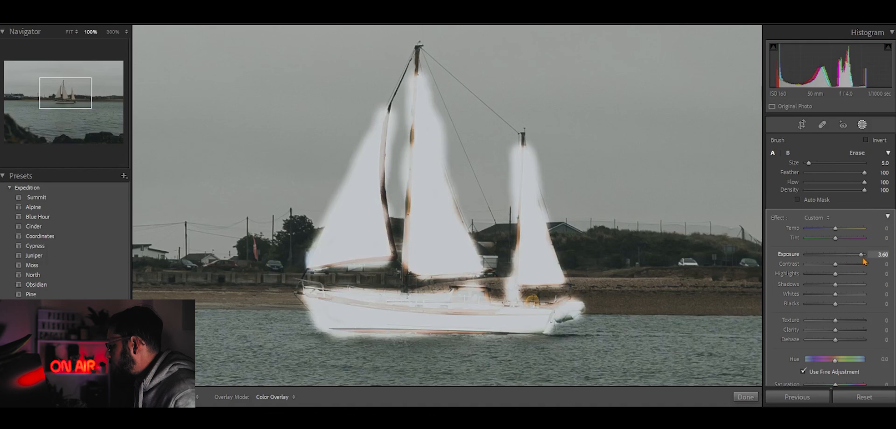
pyautogui.moveTo(851, 262)
pyautogui.mouseDown()
pyautogui.moveTo(821, 259)
pyautogui.moveTo(838, 261)
pyautogui.mouseUp()
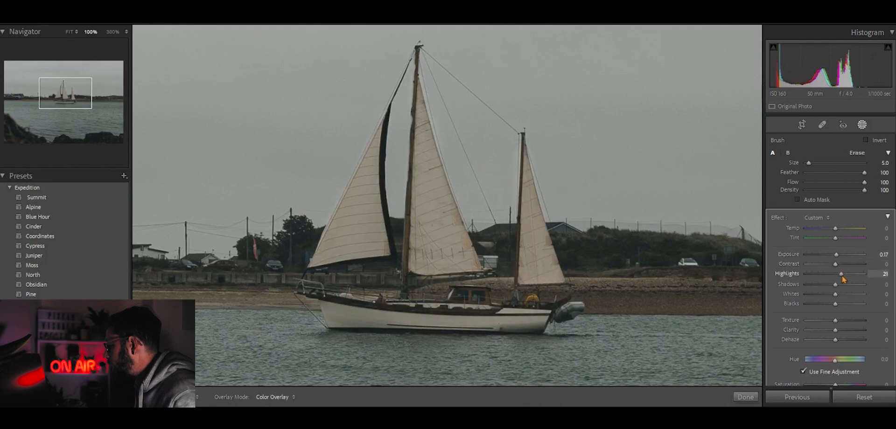
pyautogui.moveTo(841, 277); pyautogui.dragTo(840, 277)
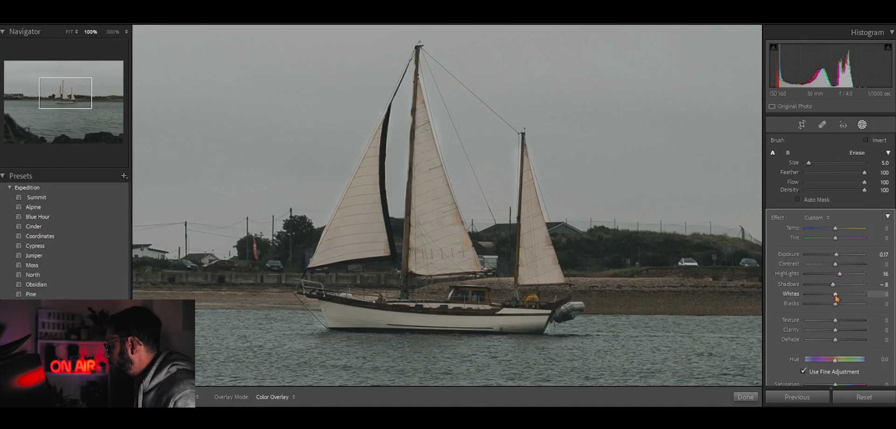
pyautogui.moveTo(840, 295); pyautogui.dragTo(839, 295)
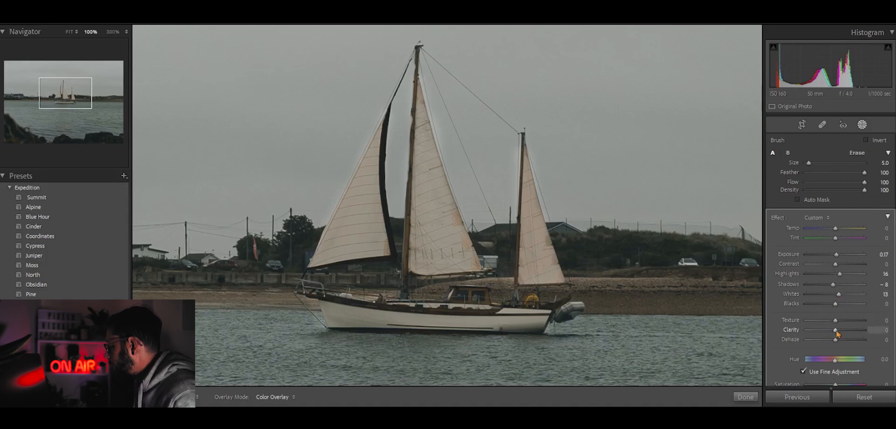
# Set the boat mask's texture to 11, clarity 8, saturation 13, sharpness 16, noise 11, moiré -18 and defringe 53, and finish masking
pyautogui.moveTo(840, 332); pyautogui.dragTo(837, 324)
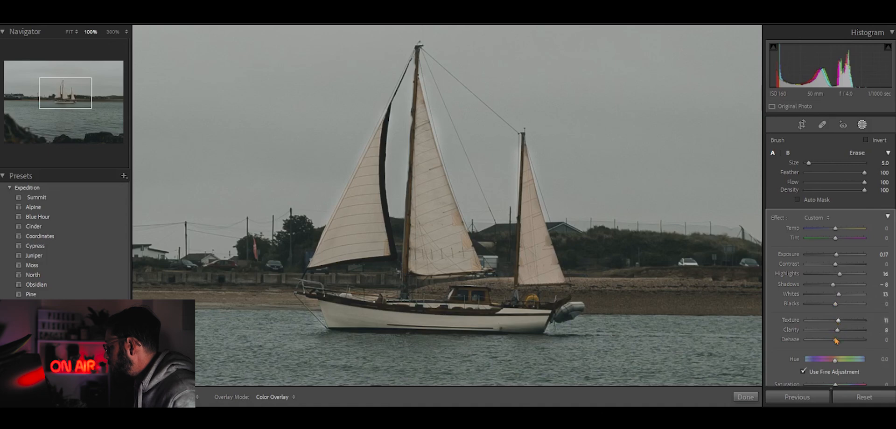
pyautogui.scroll(-3, 811, 329)
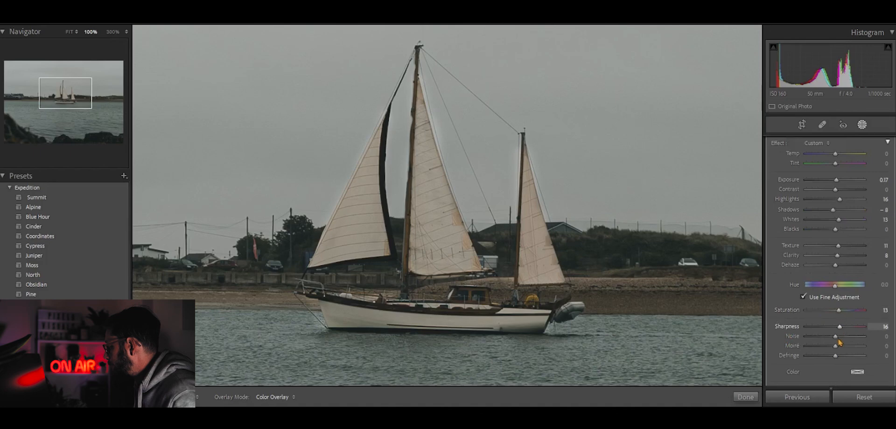
pyautogui.moveTo(836, 337); pyautogui.dragTo(840, 339)
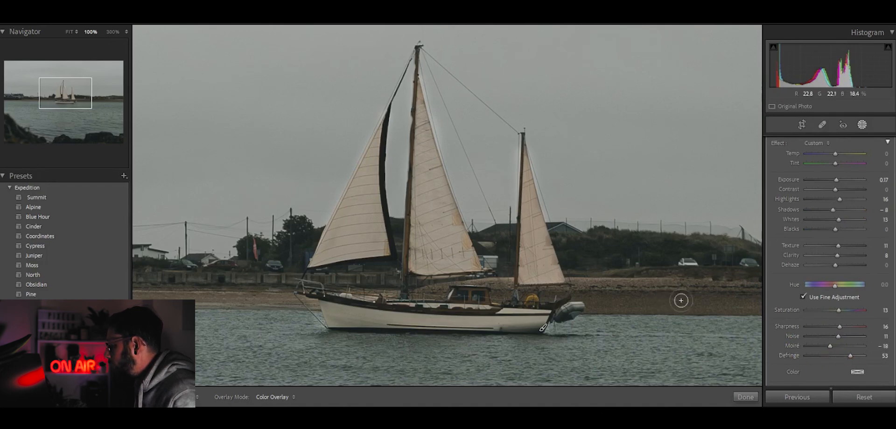
pyautogui.click(863, 125)
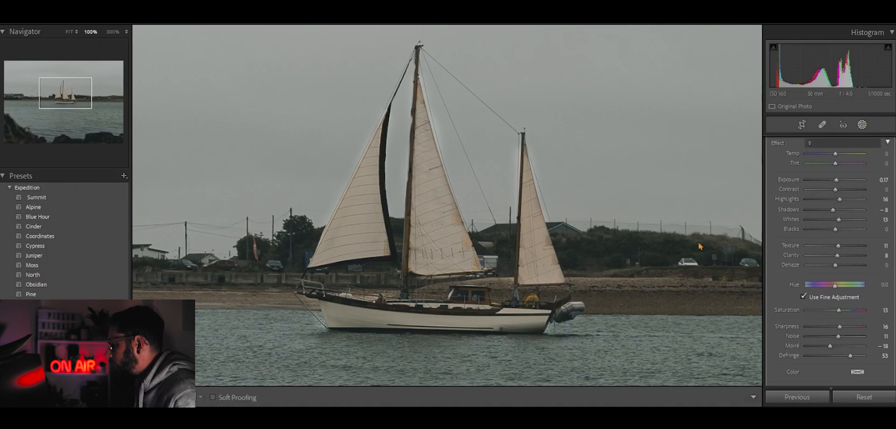
pyautogui.click(444, 276)
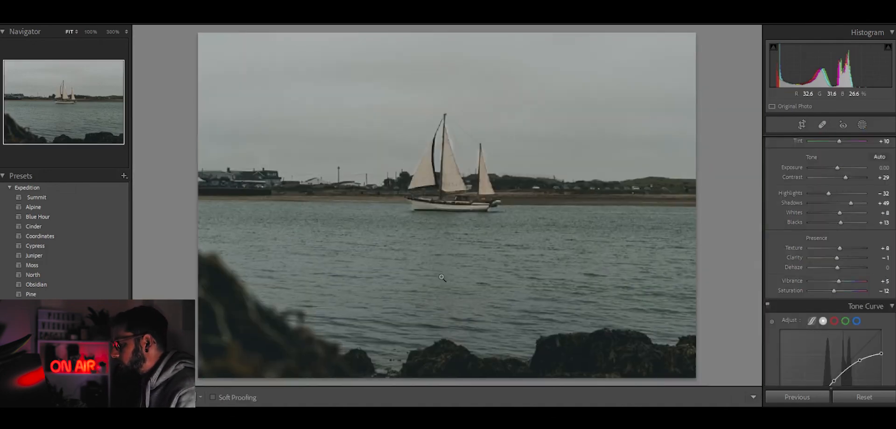